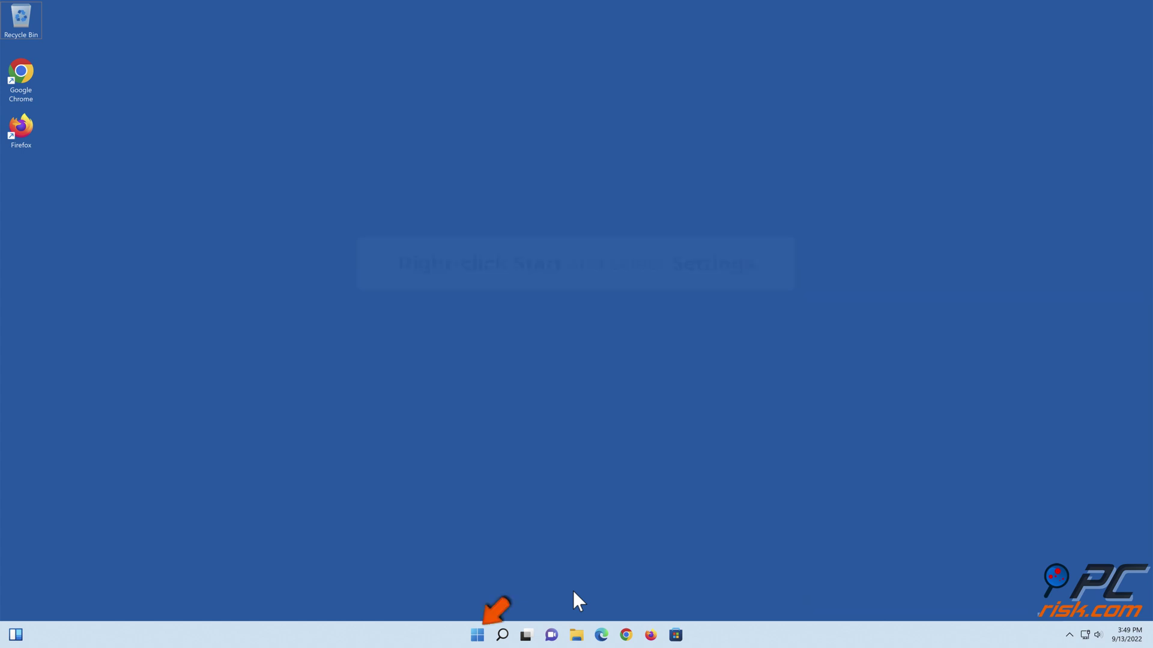
Run the Windows Update troubleshooter from System > Troubleshoot > Other troubleshooters, dismiss its report, and close Settings
right_click(481, 636)
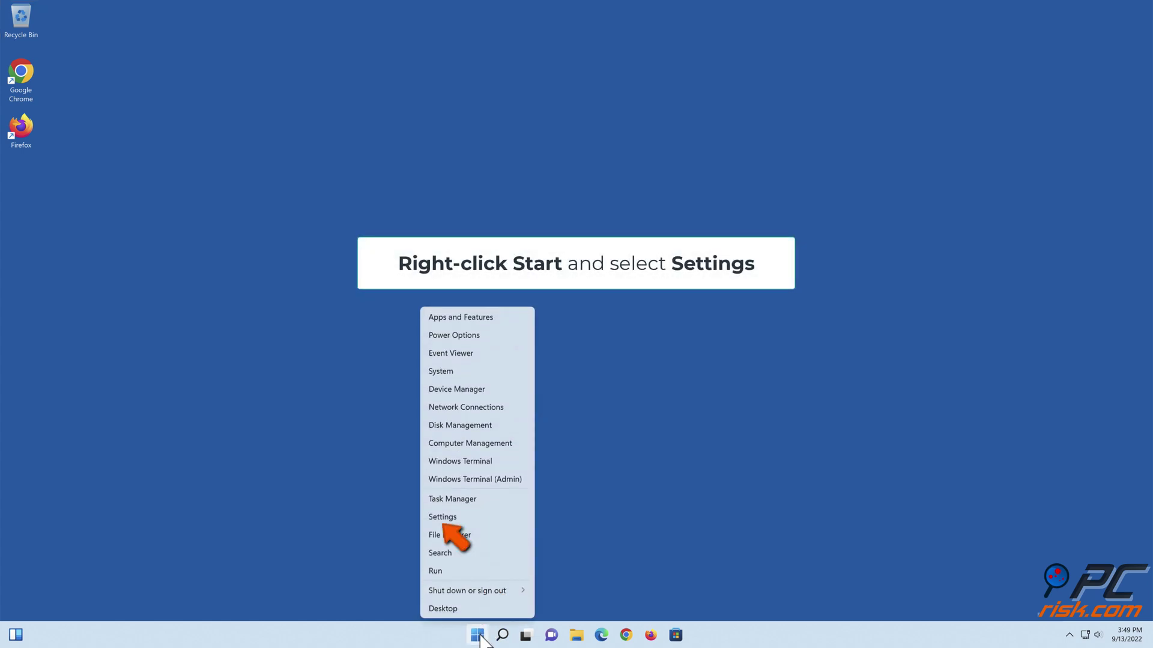
left_click(445, 519)
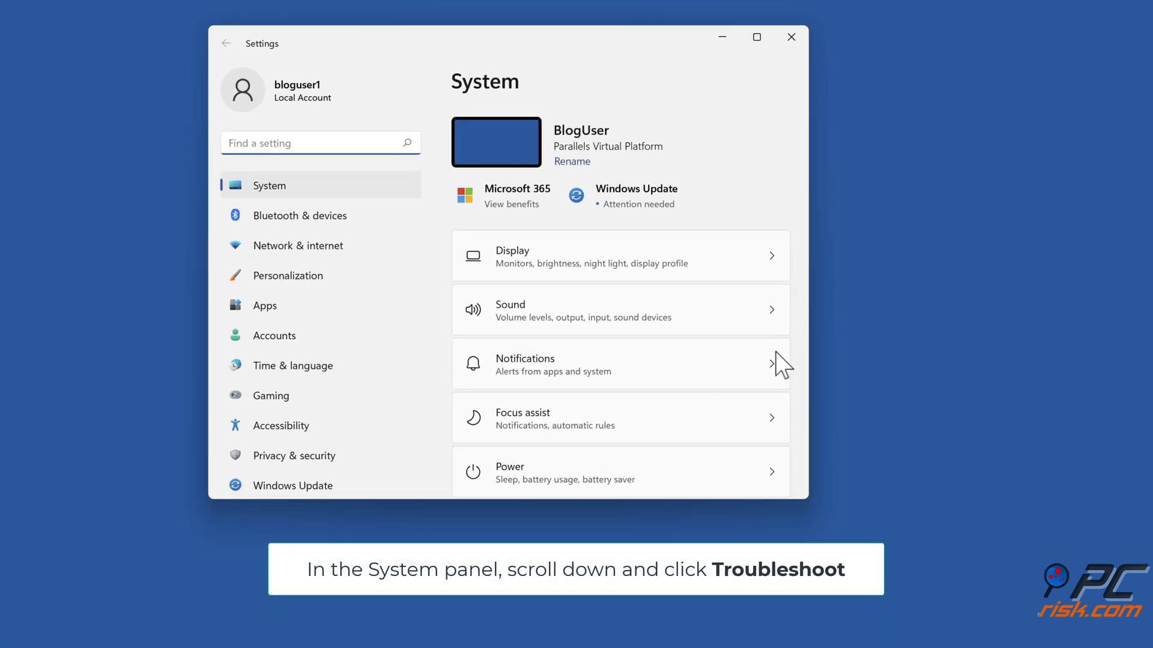
scroll(776, 350, "down", 8)
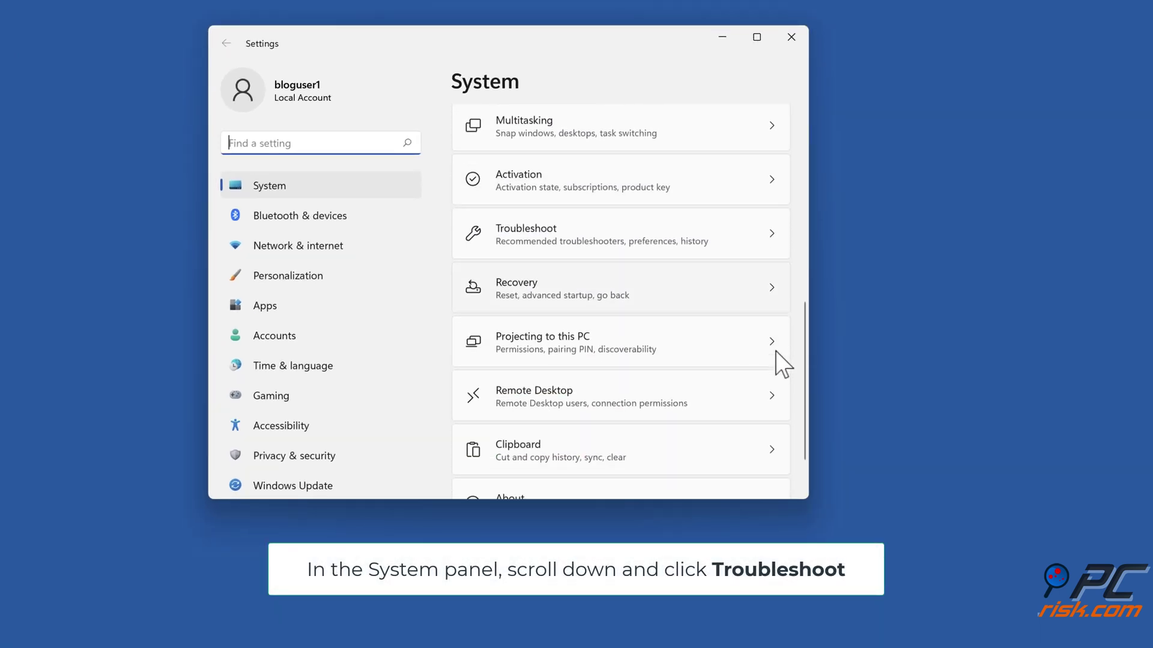
scroll(776, 351, "down", 1)
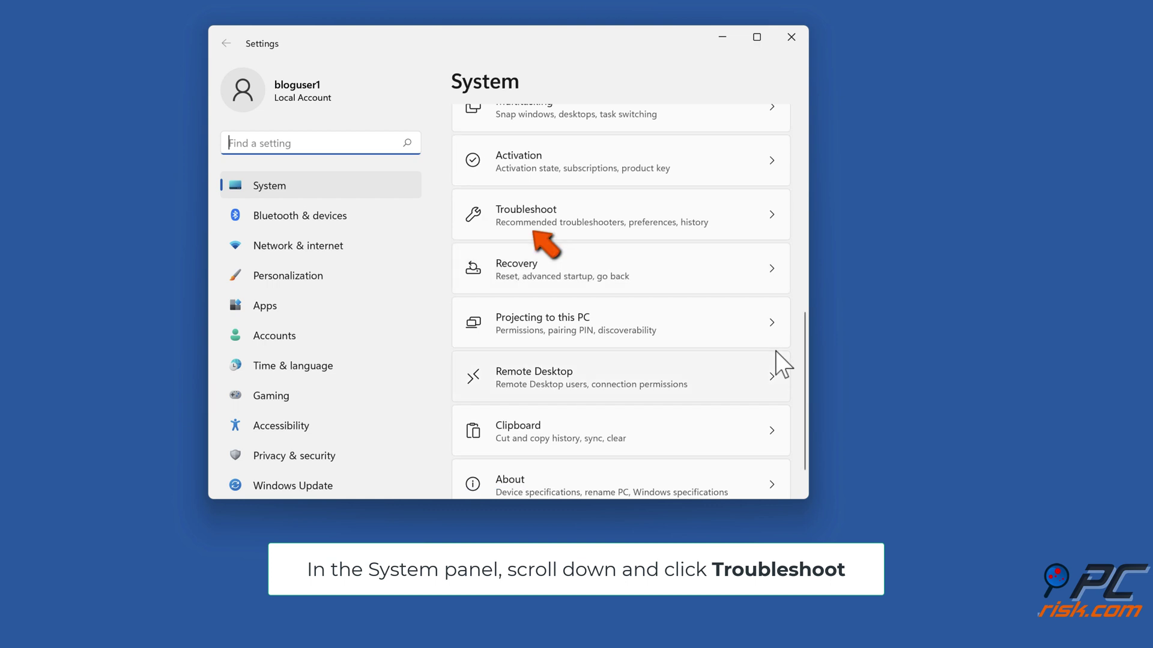
left_click(553, 231)
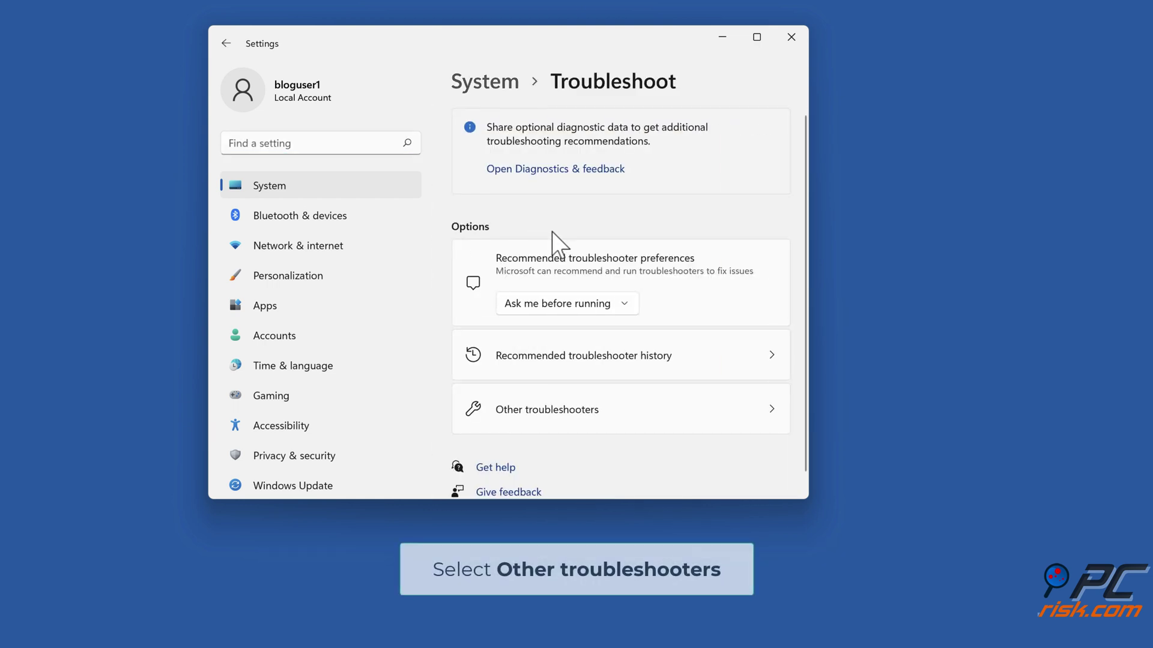
scroll(538, 349, "down", 1)
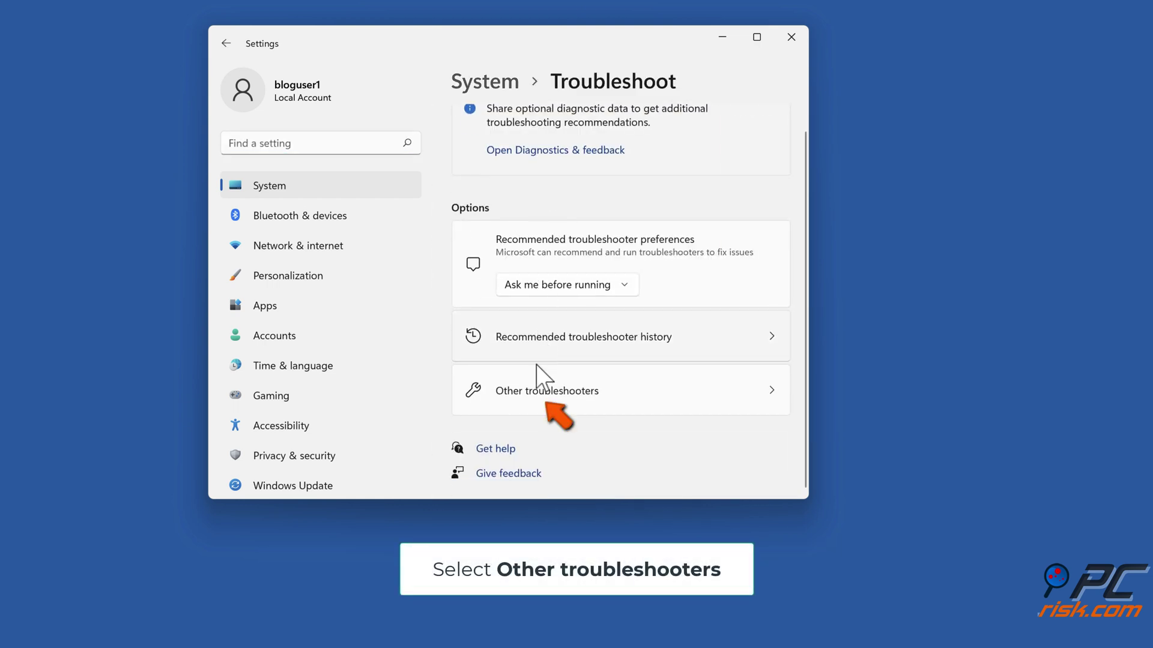
left_click(542, 403)
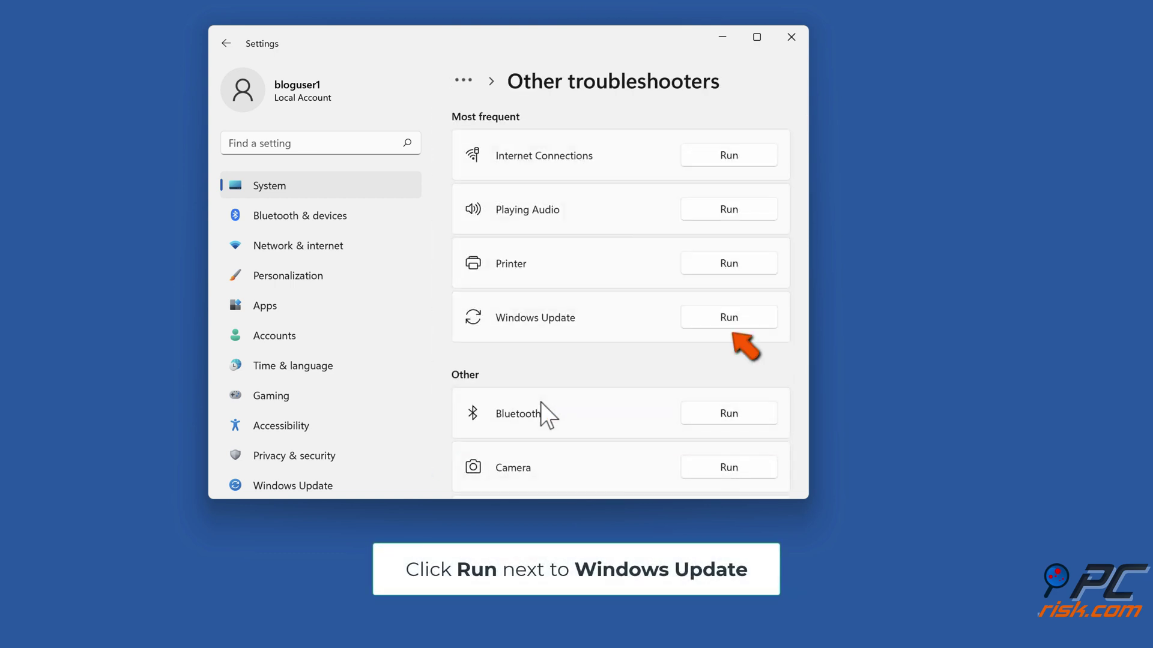
left_click(723, 319)
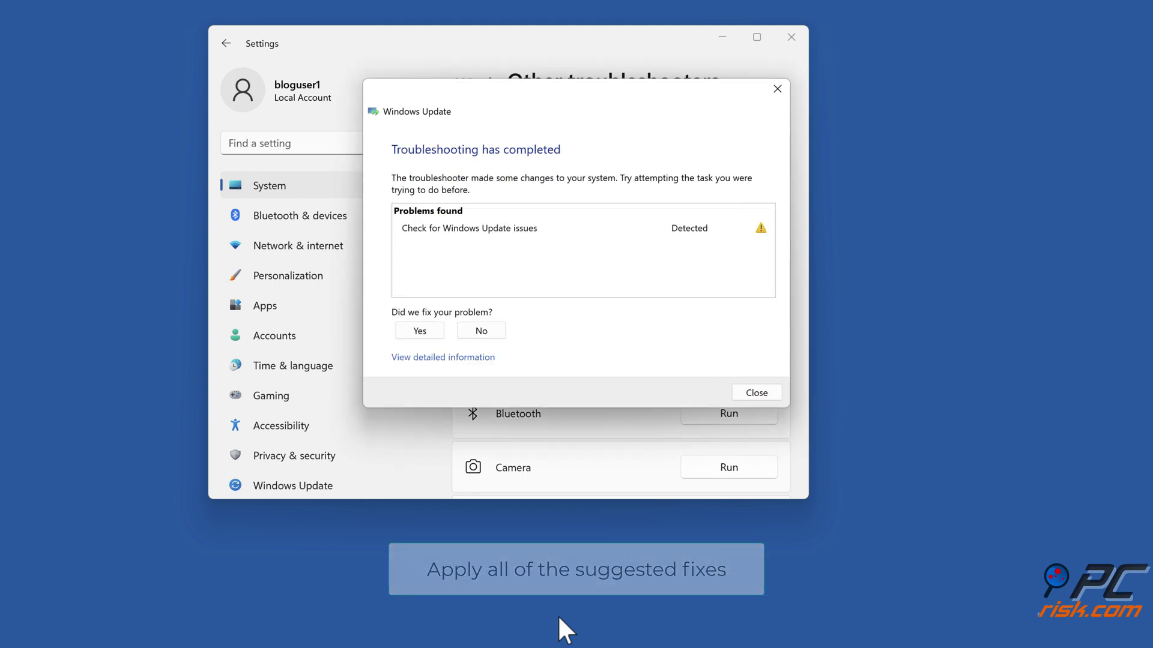
left_click(757, 393)
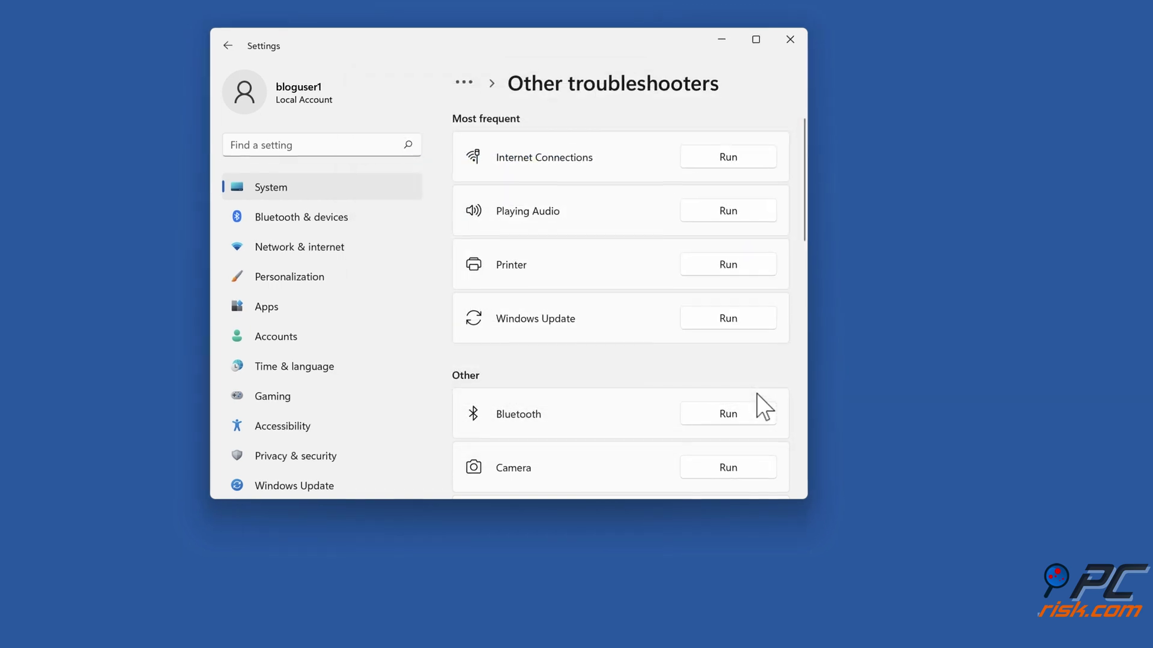
left_click(738, 156)
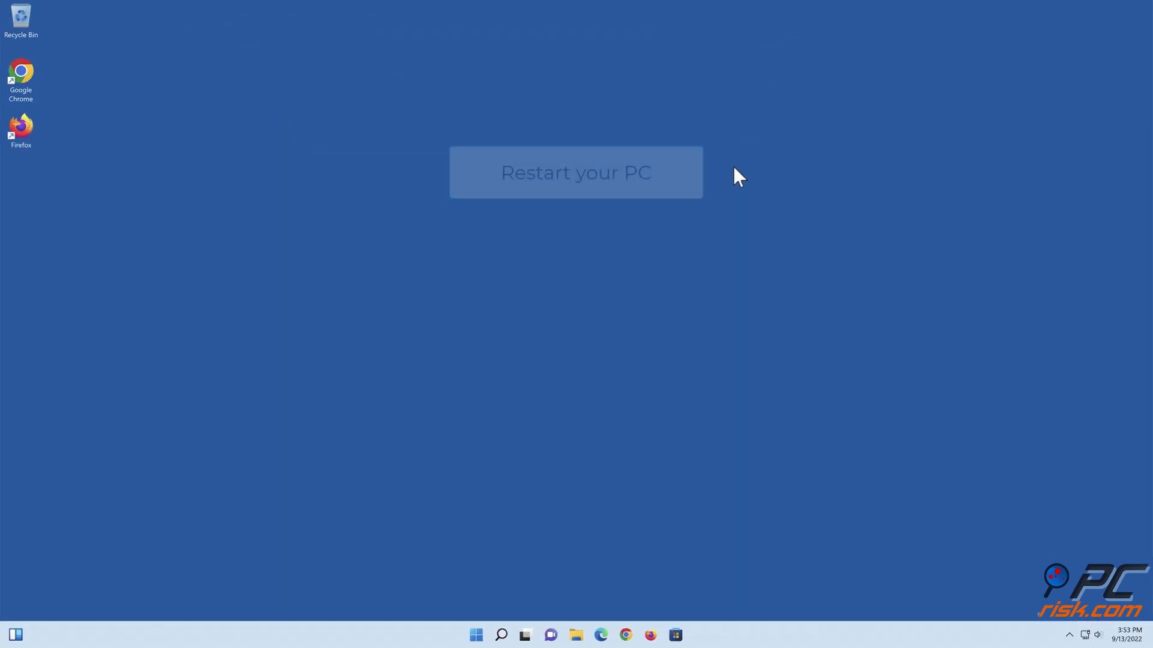
Restart the PC from the Start menu's Power options
left_click(480, 637)
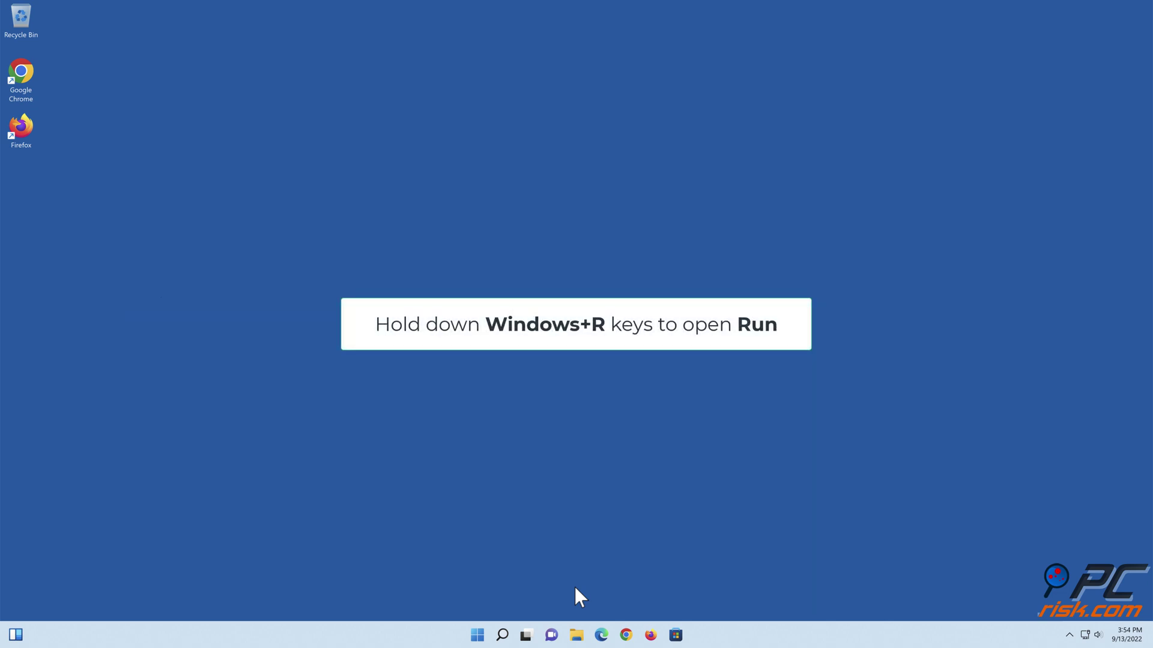
In an administrator Command Prompt, run DISM /Online /Cleanup-Image /ScanHealth and then /RestoreHealth
key("super+r")
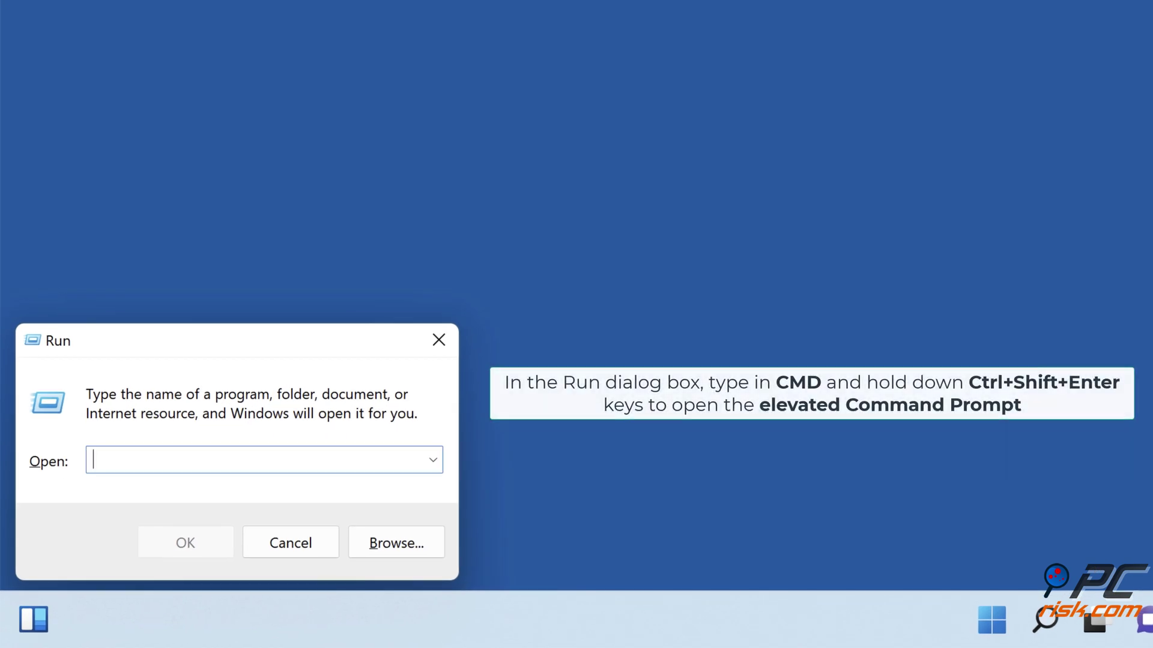
type("cmd")
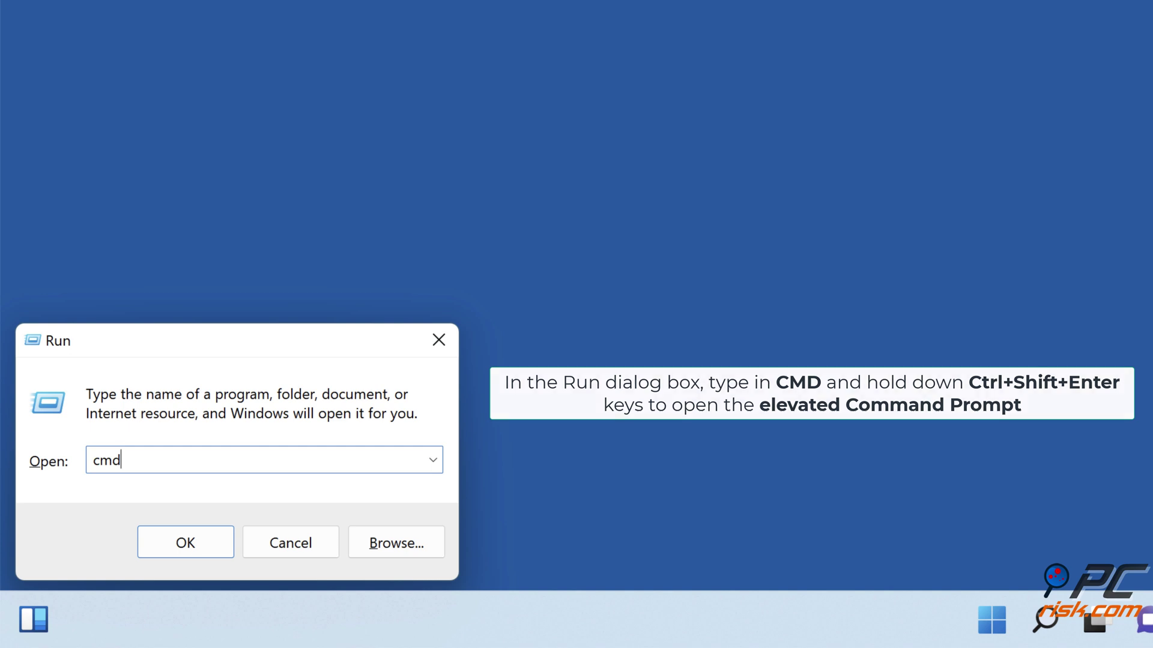
key("ctrl+shift+Return")
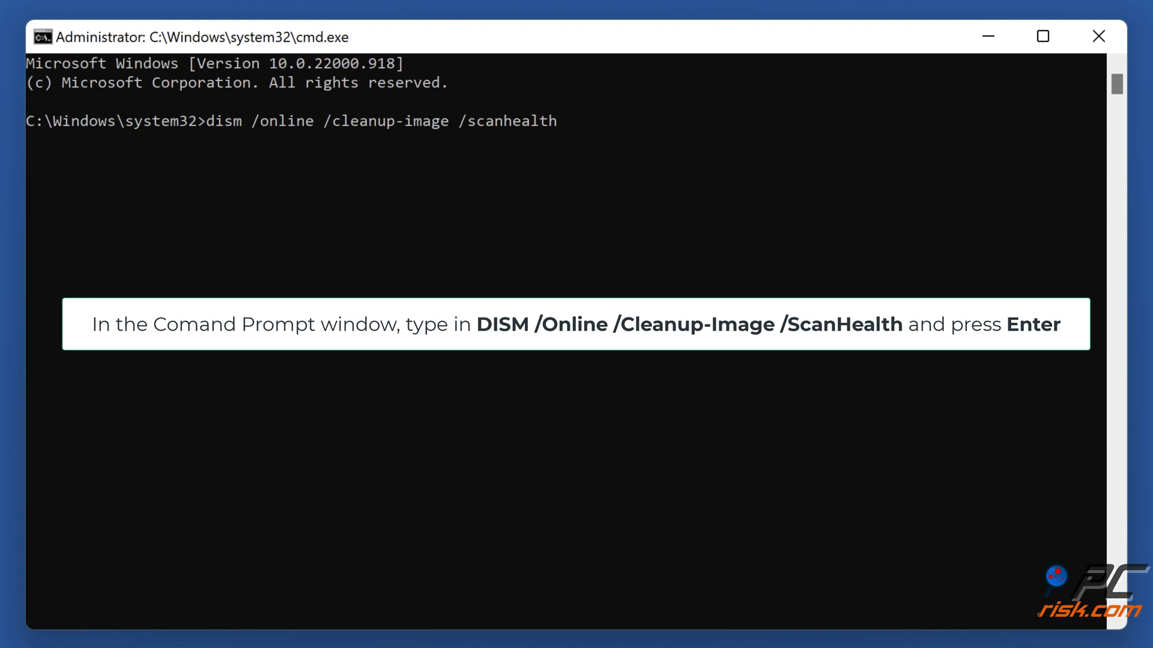
key("Return")
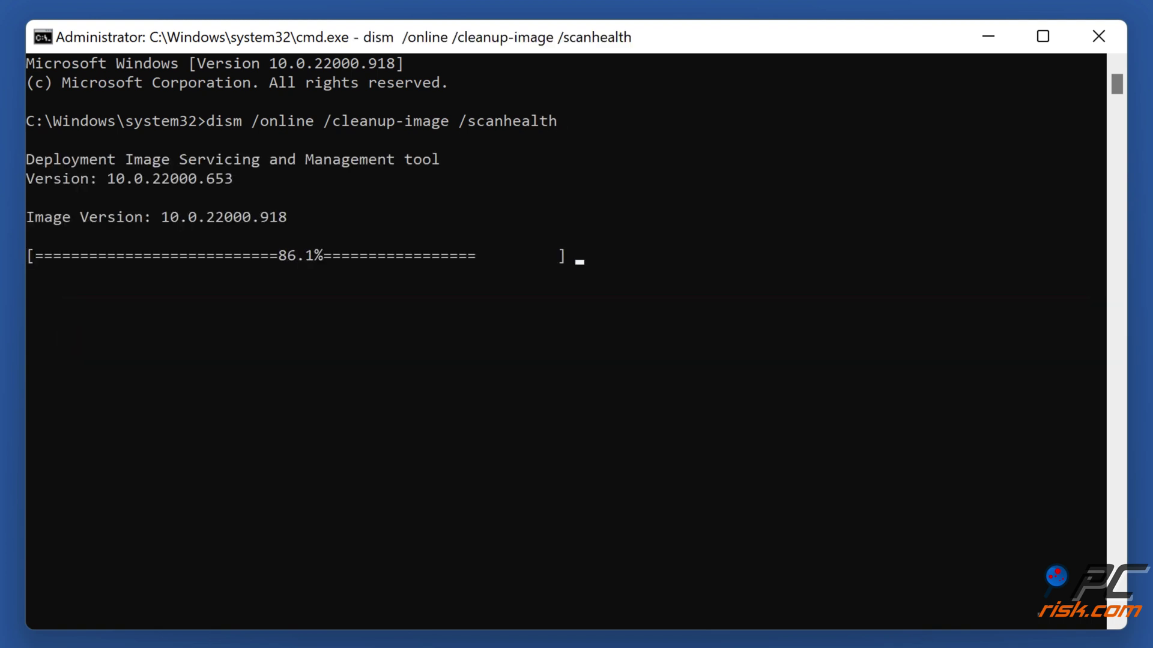
type("dism /online /cleanup-image /restorehealth")
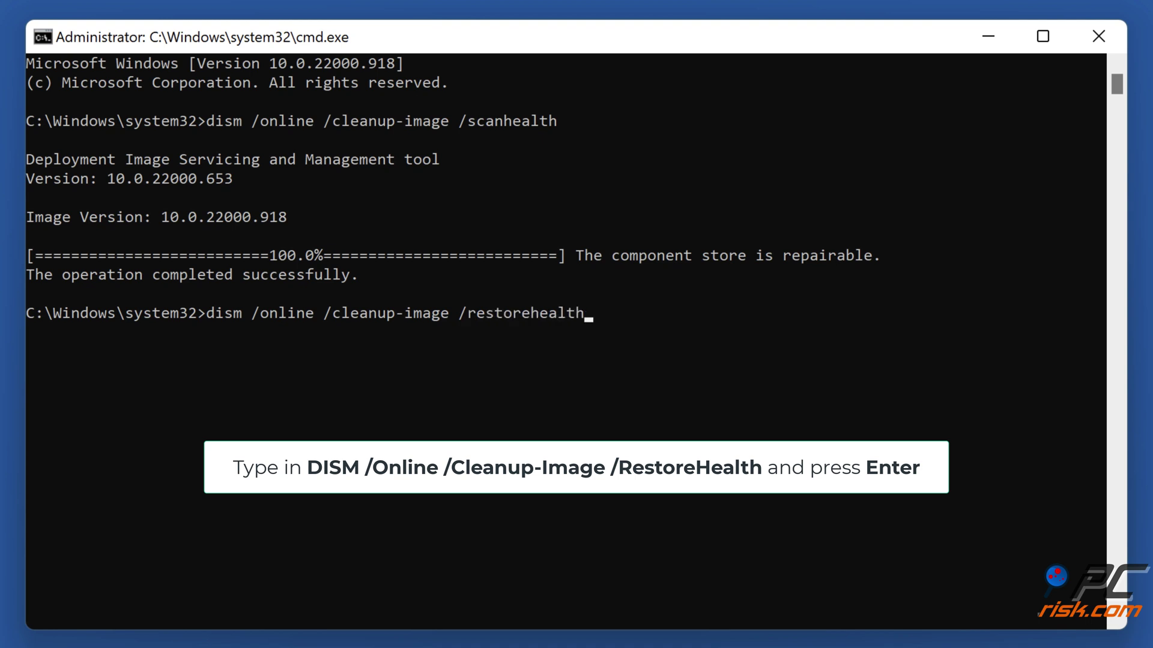
key("Return")
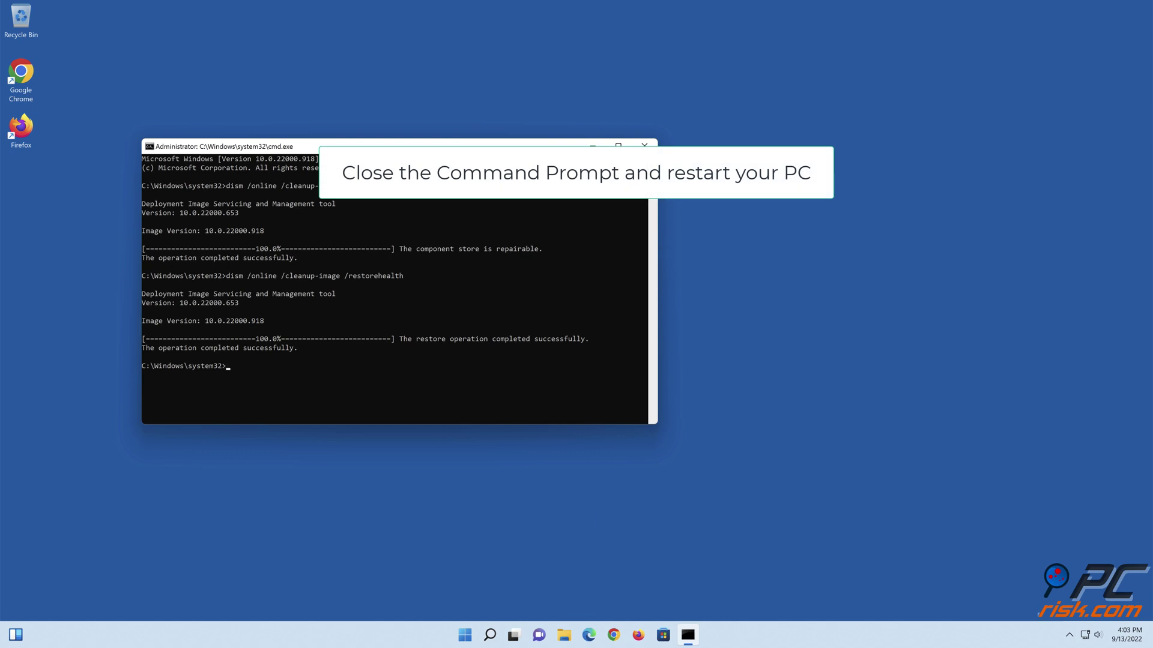
Close the Command Prompt window and restart the PC from Start > Power
left_click(645, 143)
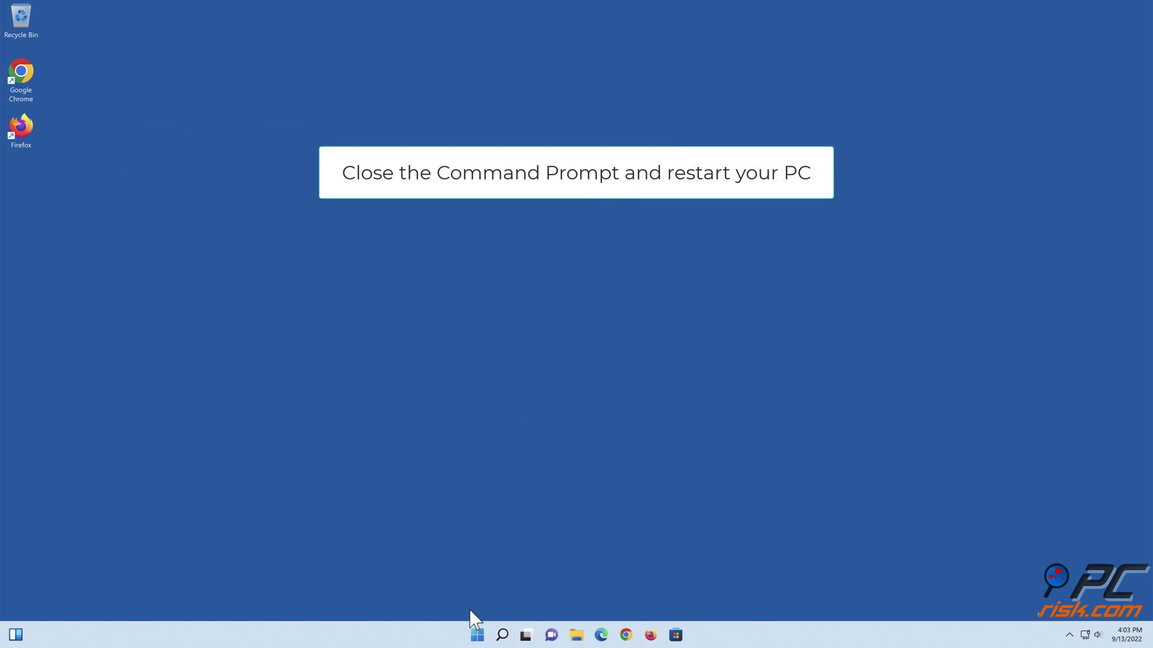
left_click(477, 636)
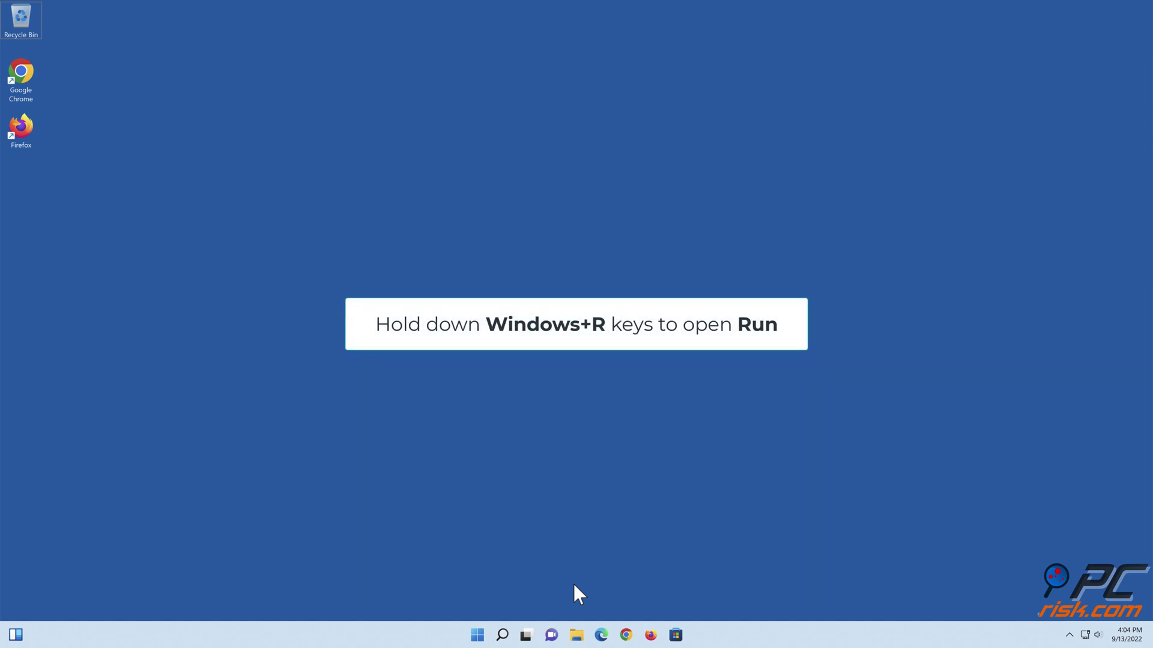
Launch Command Prompt as administrator and run sfc /scannow to repair corrupt system files
key("super+r")
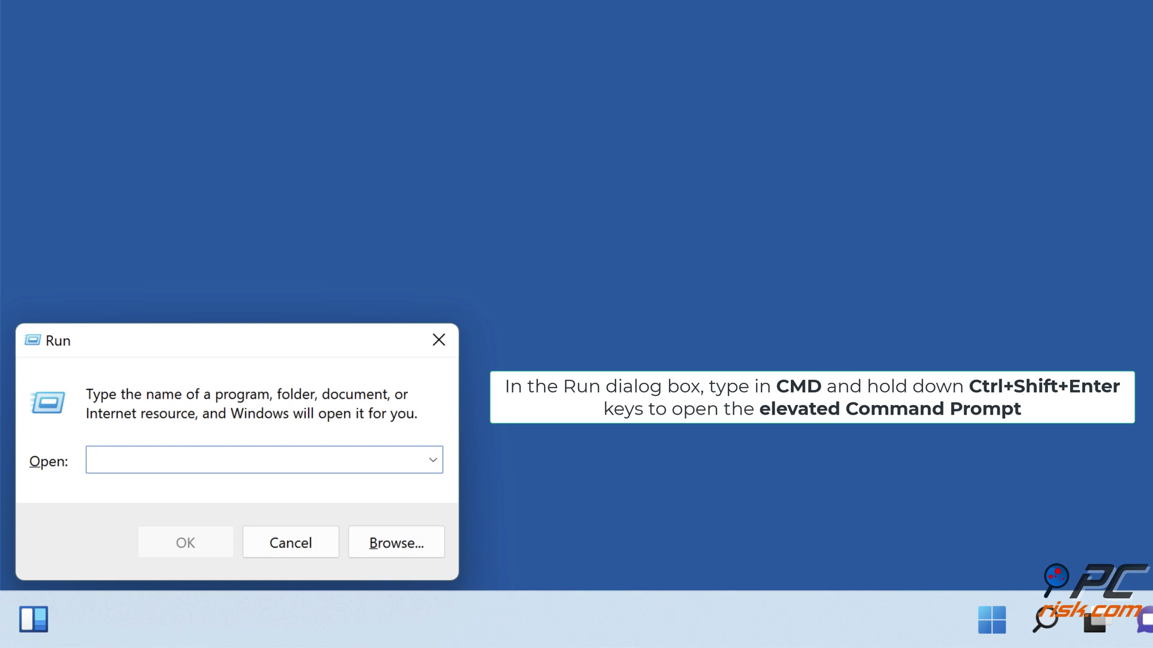
type("cmd")
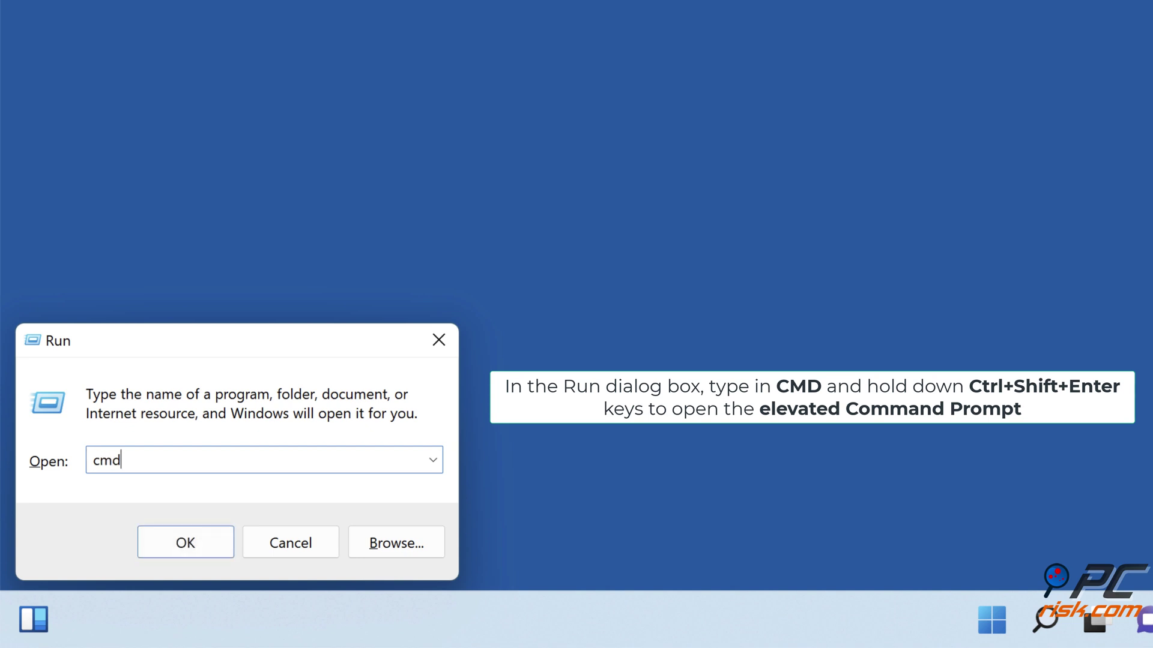
key("ctrl+shift+Return")
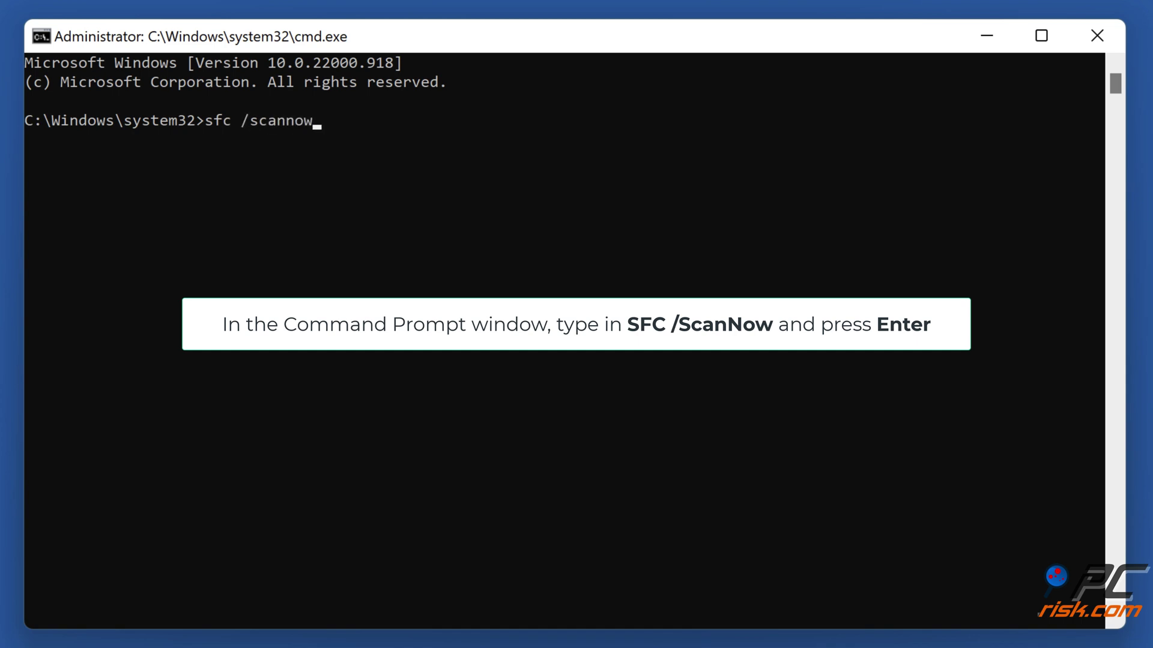
key("Return")
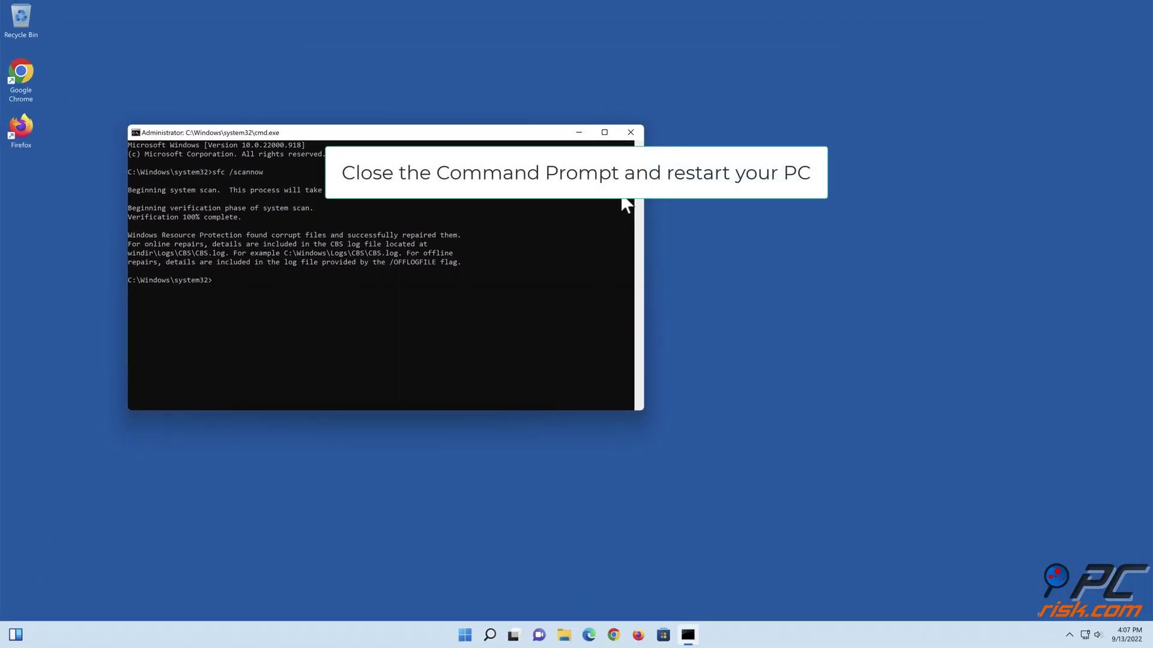
Close Command Prompt and choose Restart from the Start menu's power button
left_click(630, 133)
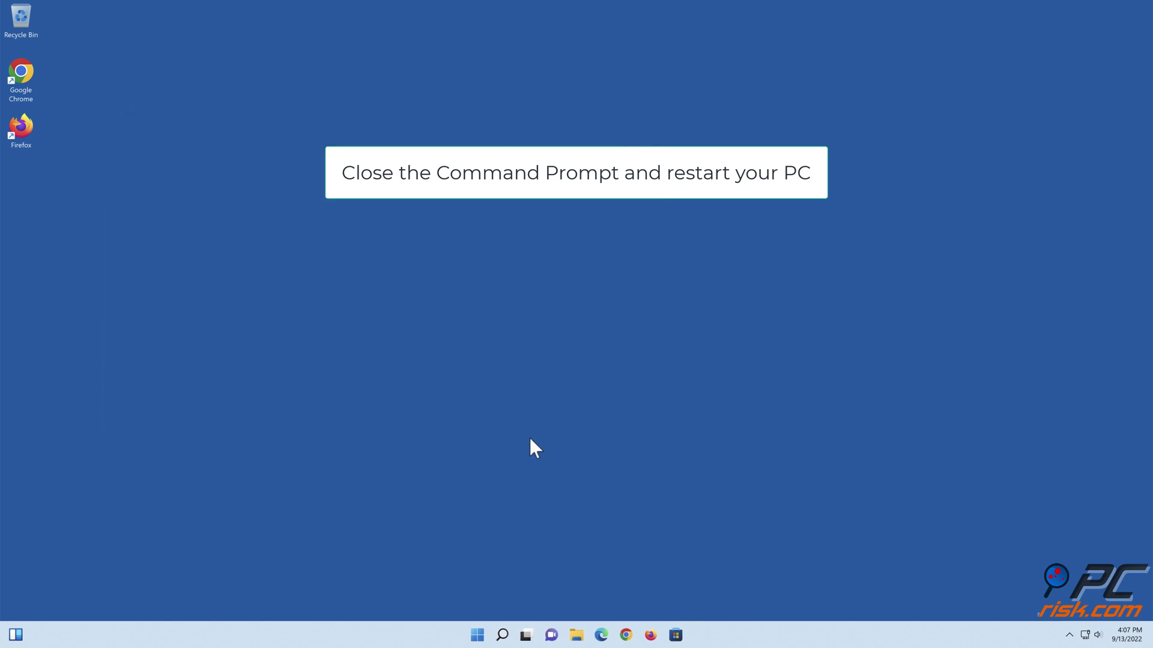
left_click(477, 635)
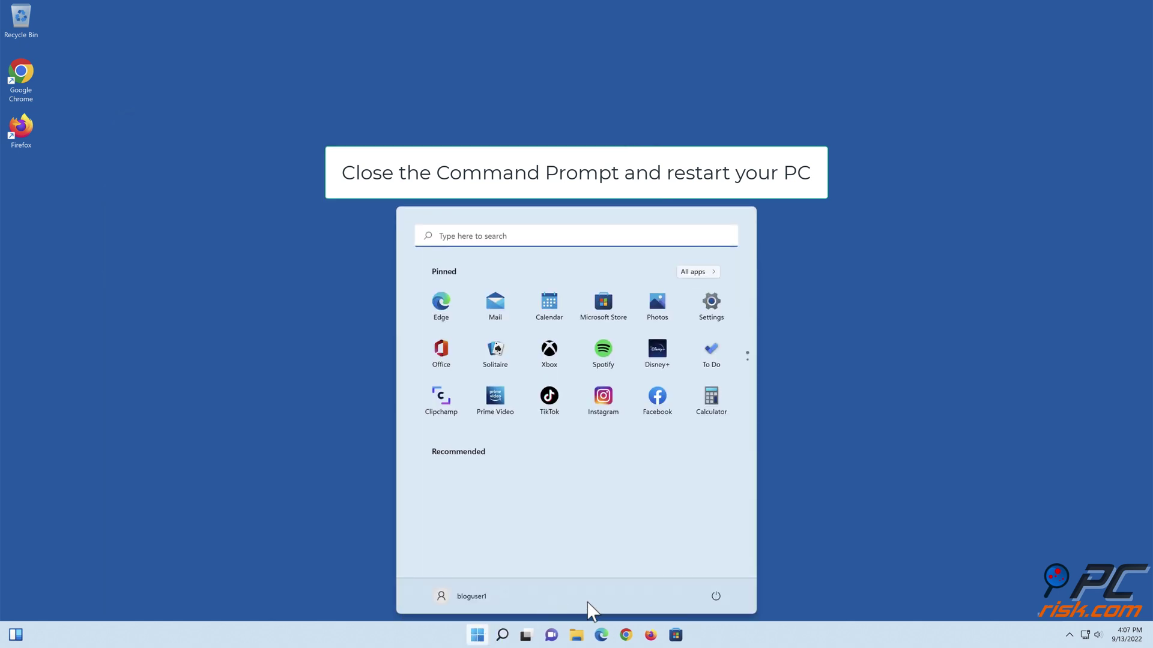
left_click(716, 597)
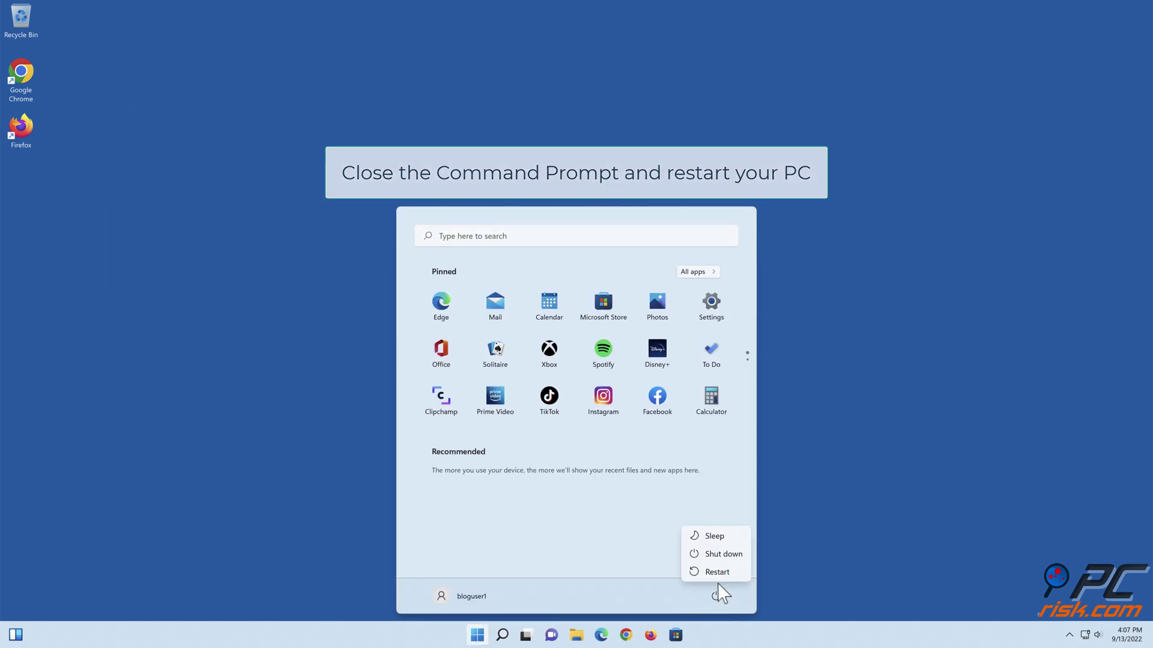
left_click(718, 577)
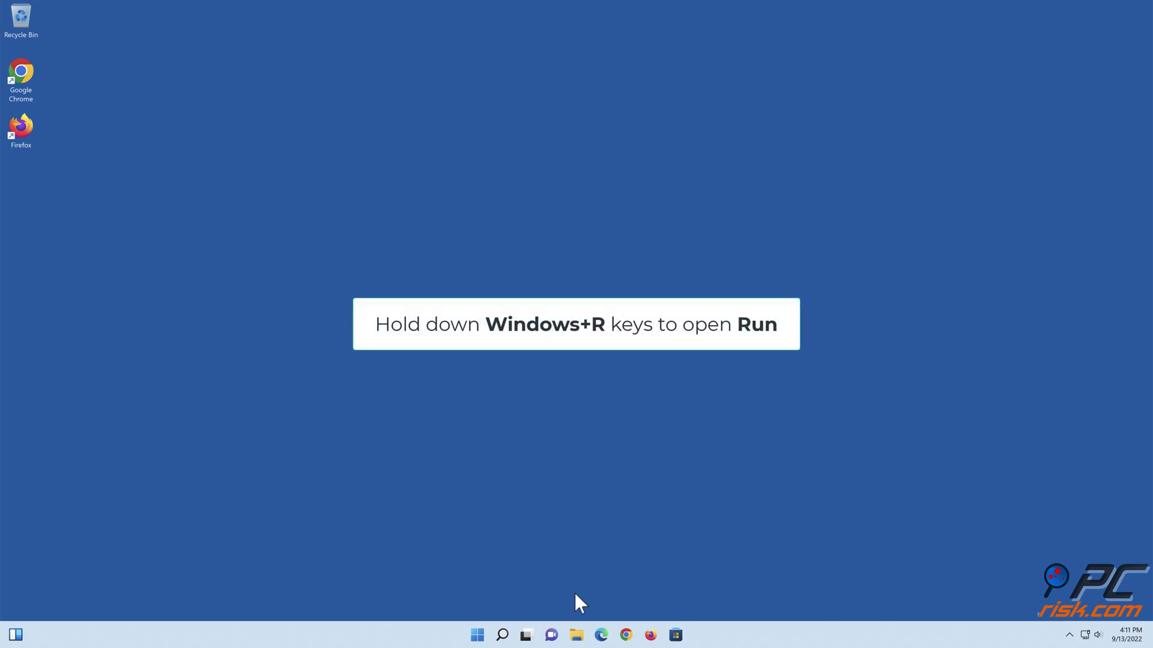
Via optionalfeatures, enable WCF HTTP and Non-HTTP Activation under .NET Framework 3.5, downloading files from Windows Update
key("super+r")
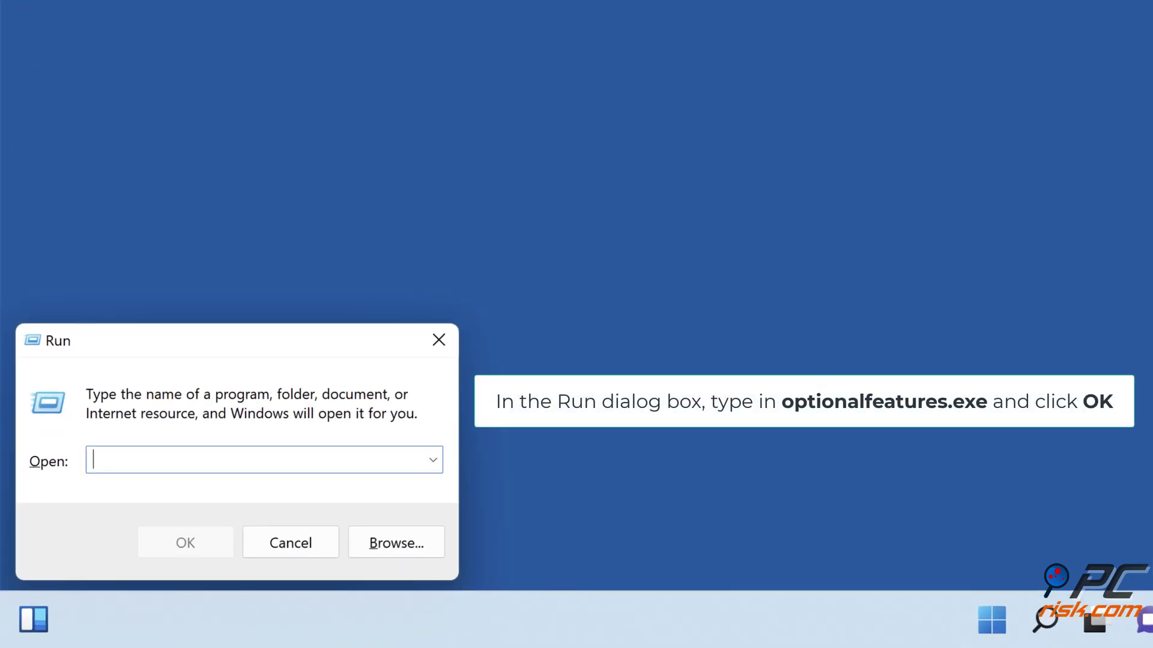
type("optionalfeatures.exe")
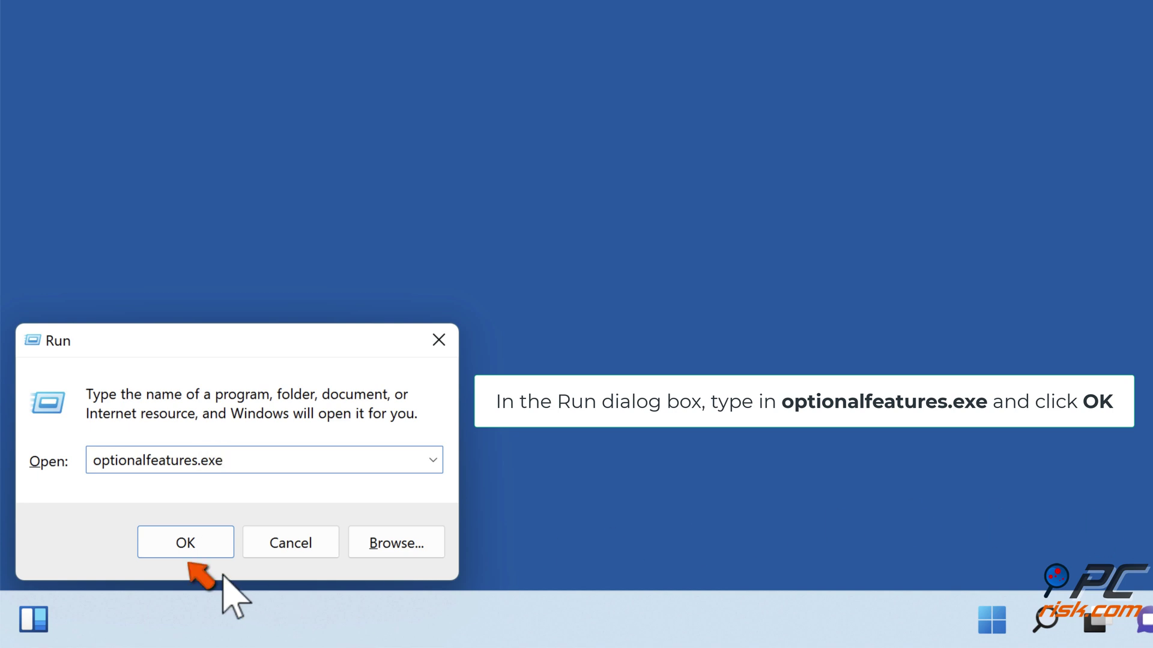
left_click(189, 554)
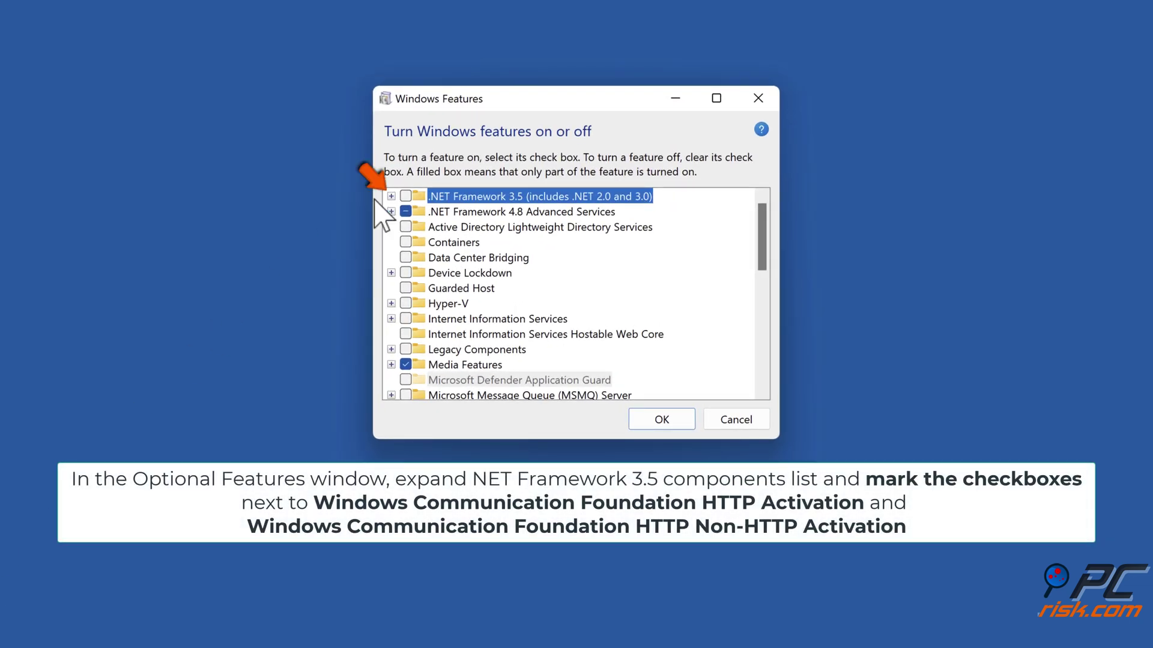
left_click(391, 196)
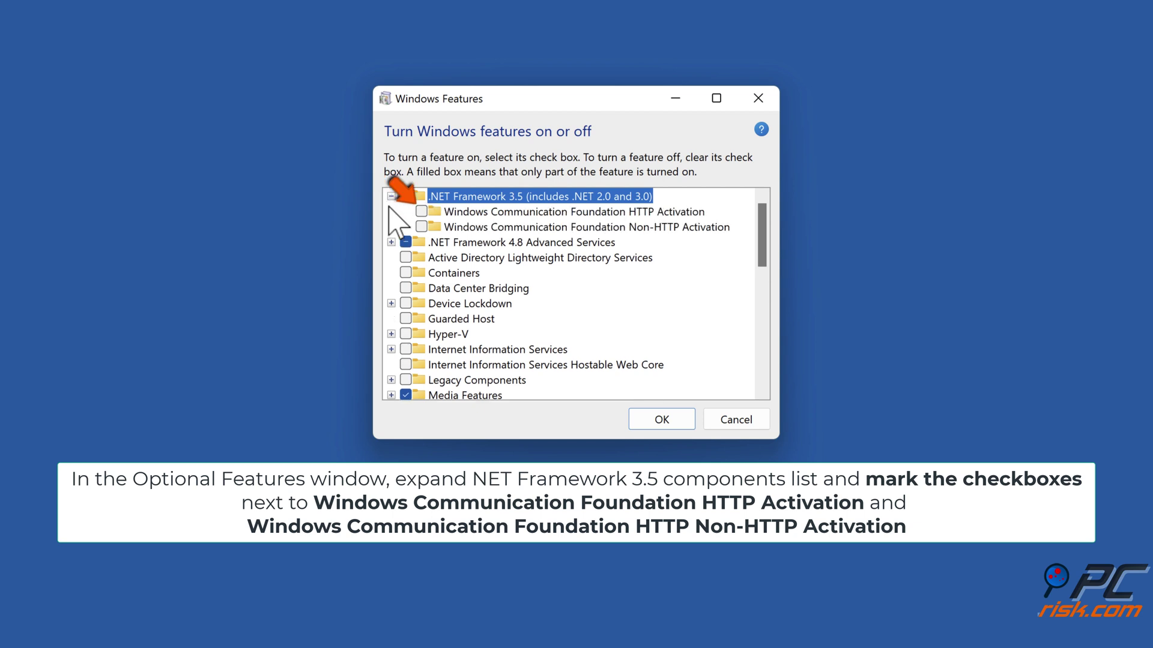
left_click(421, 211)
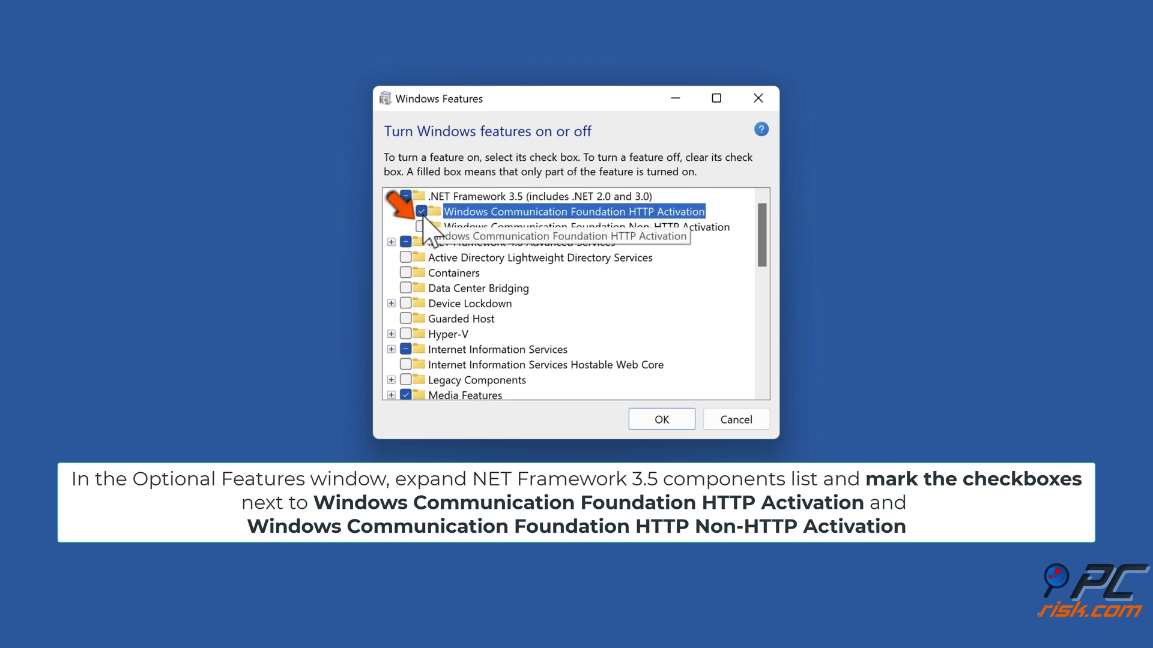
left_click(421, 227)
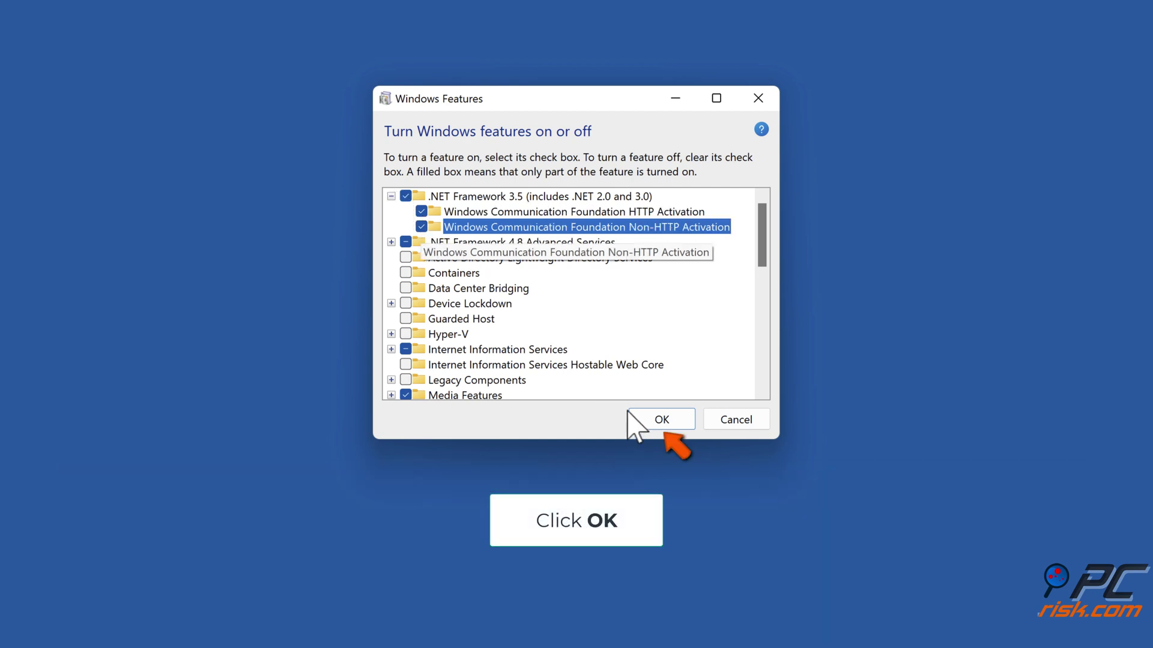
left_click(660, 421)
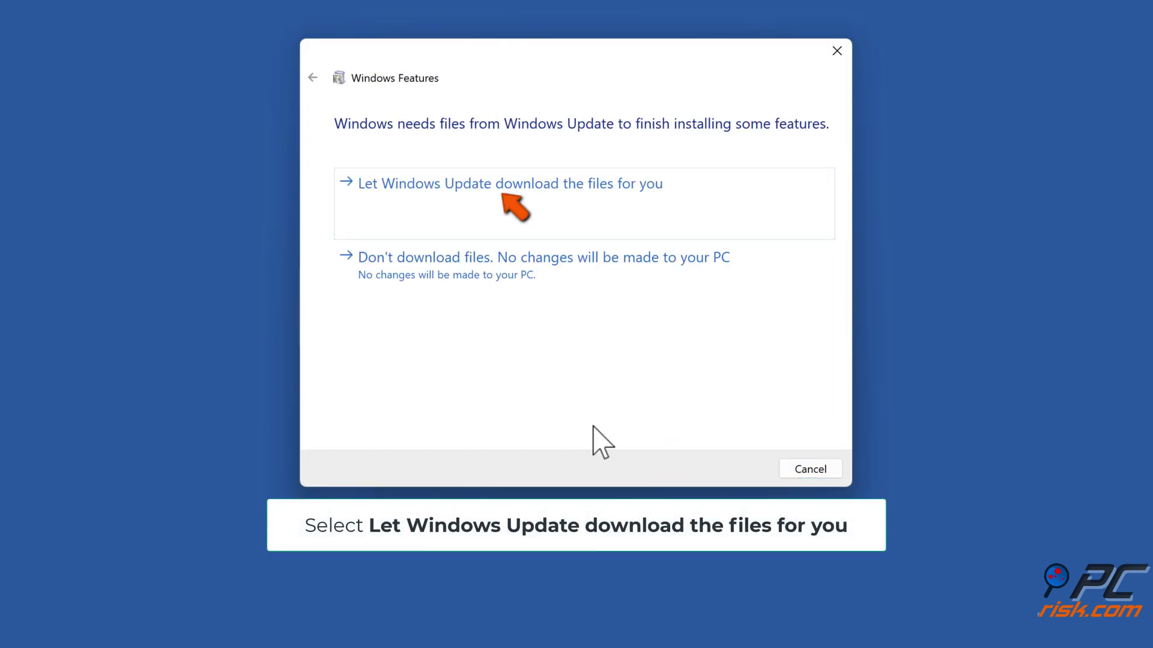
left_click(508, 201)
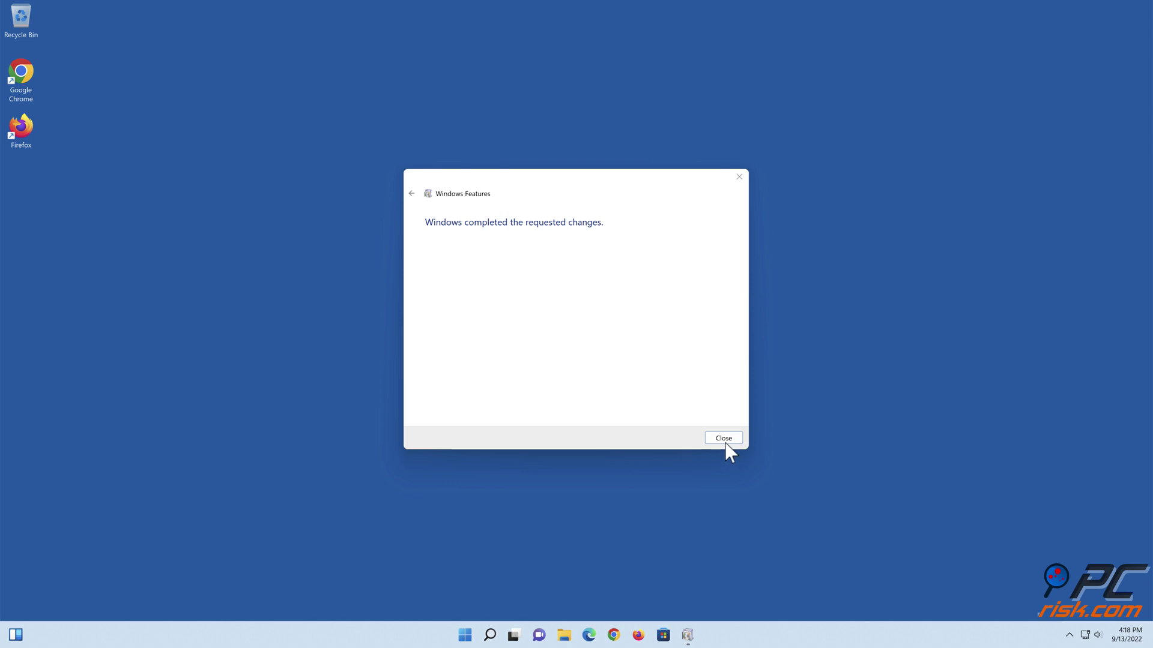
left_click(724, 441)
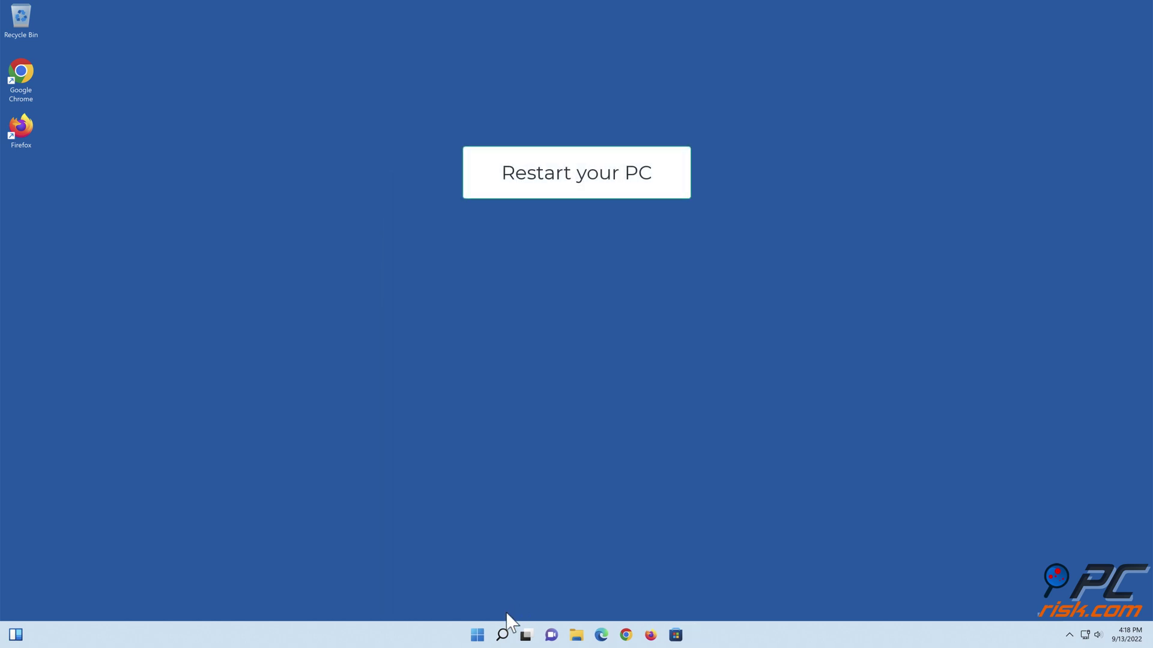
Restart the PC from the Start menu's power options
left_click(478, 635)
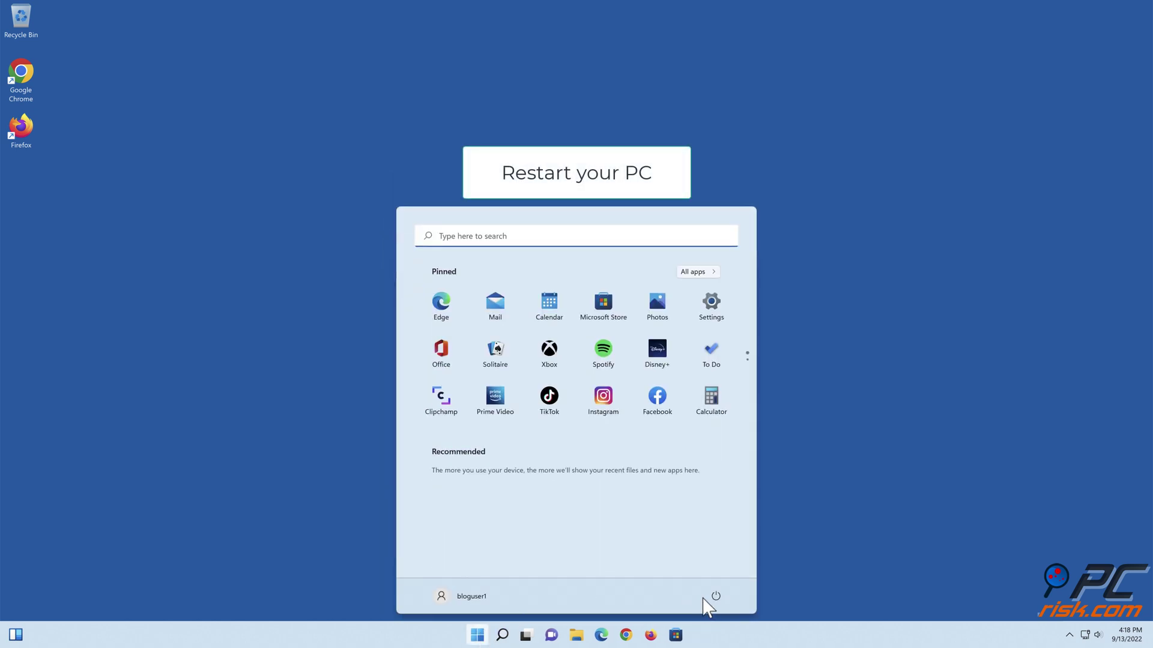
left_click(715, 596)
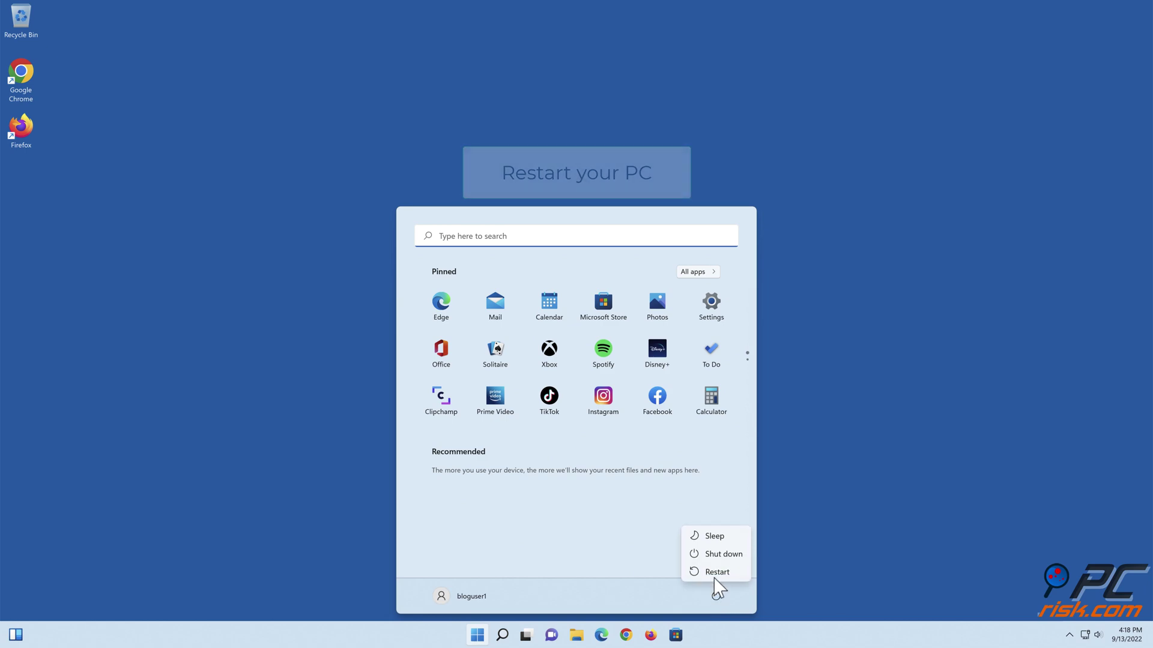
left_click(715, 574)
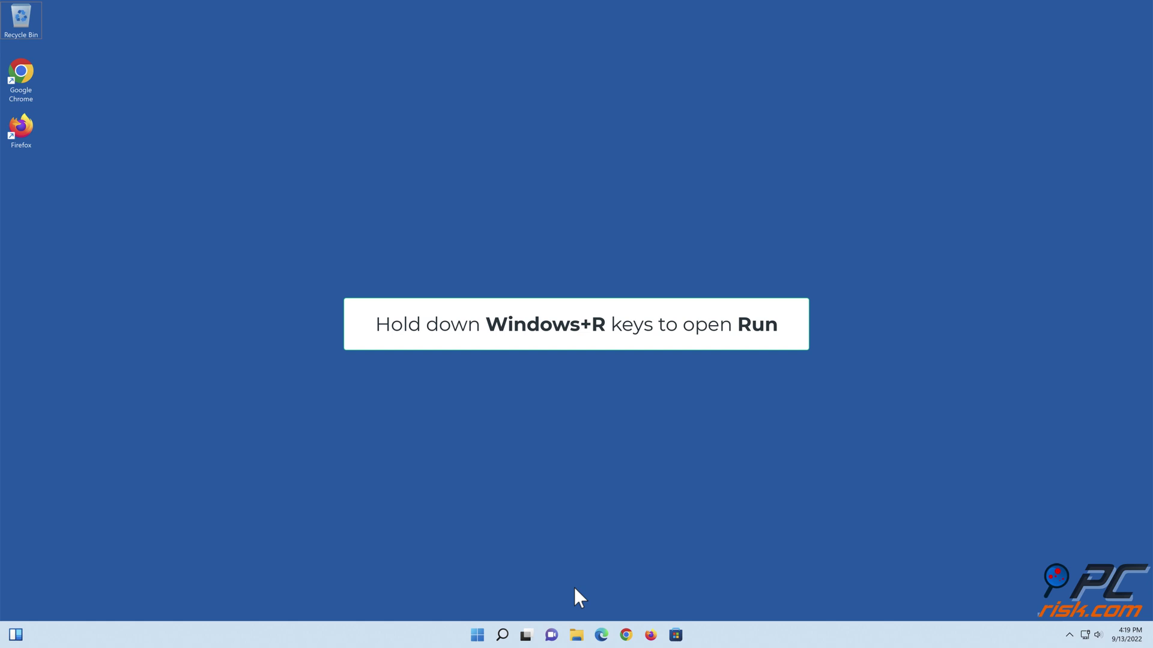
Open the Services console and bring up the App Readiness service's properties
key("super+r")
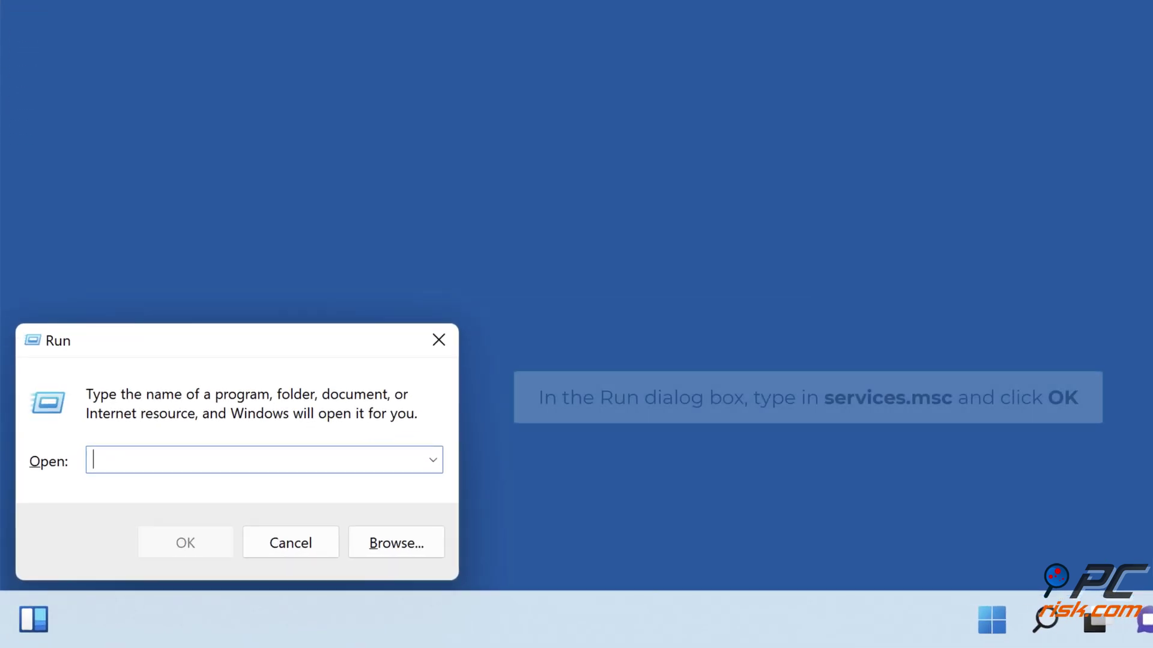
type("services.msc")
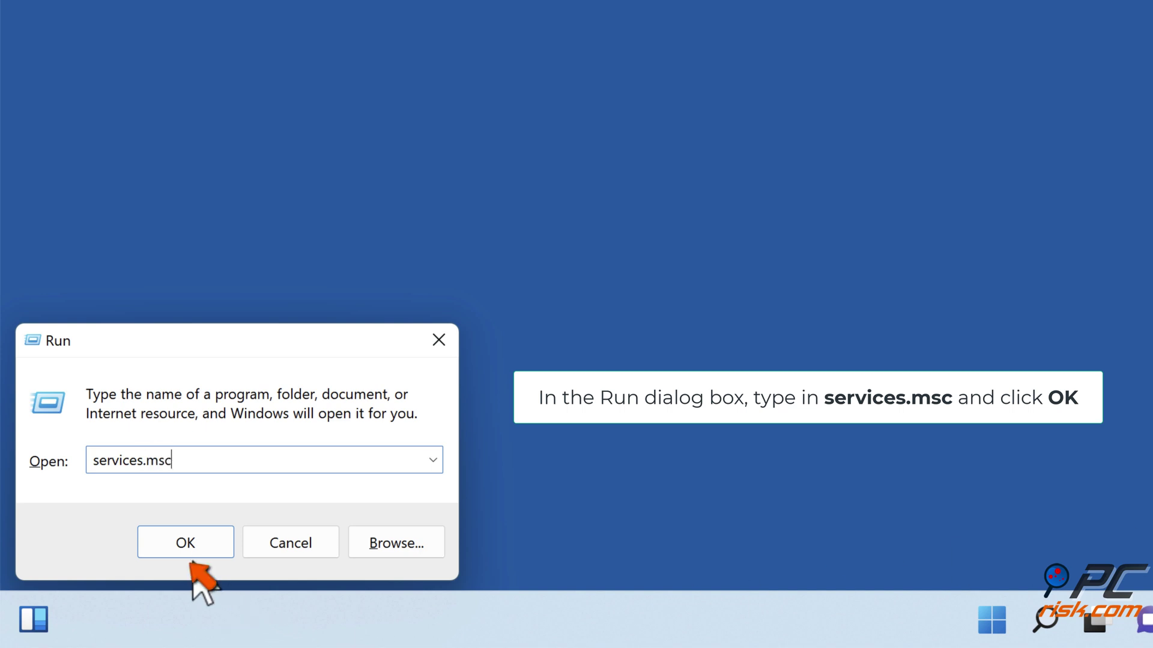
left_click(185, 543)
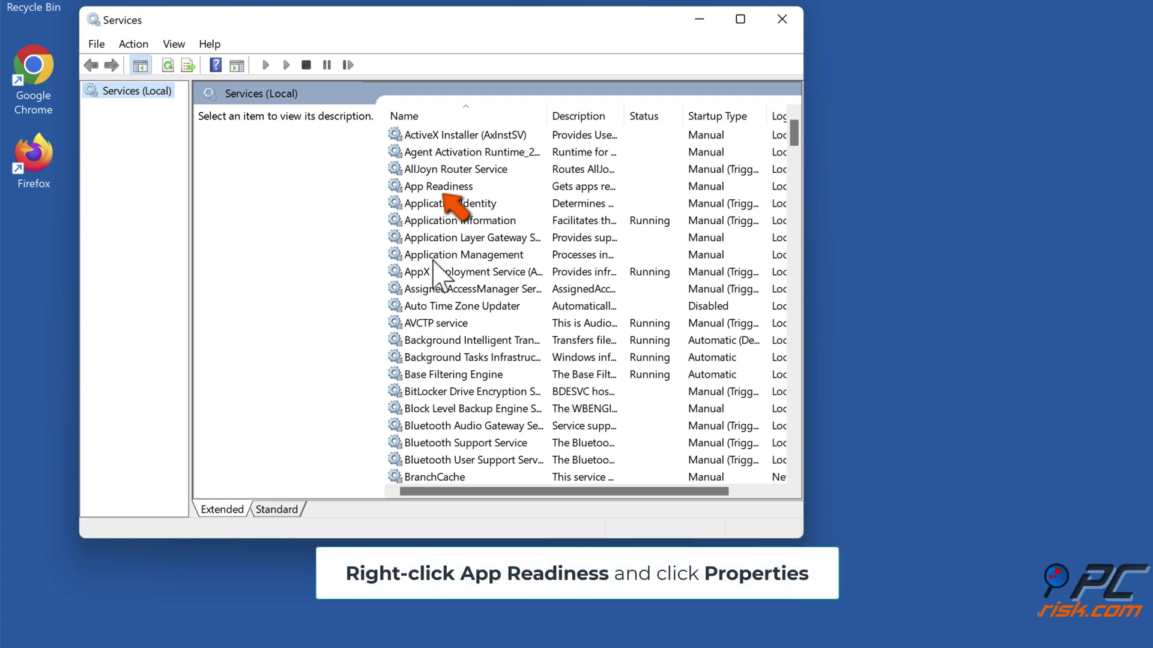
left_click(438, 186)
right_click(451, 191)
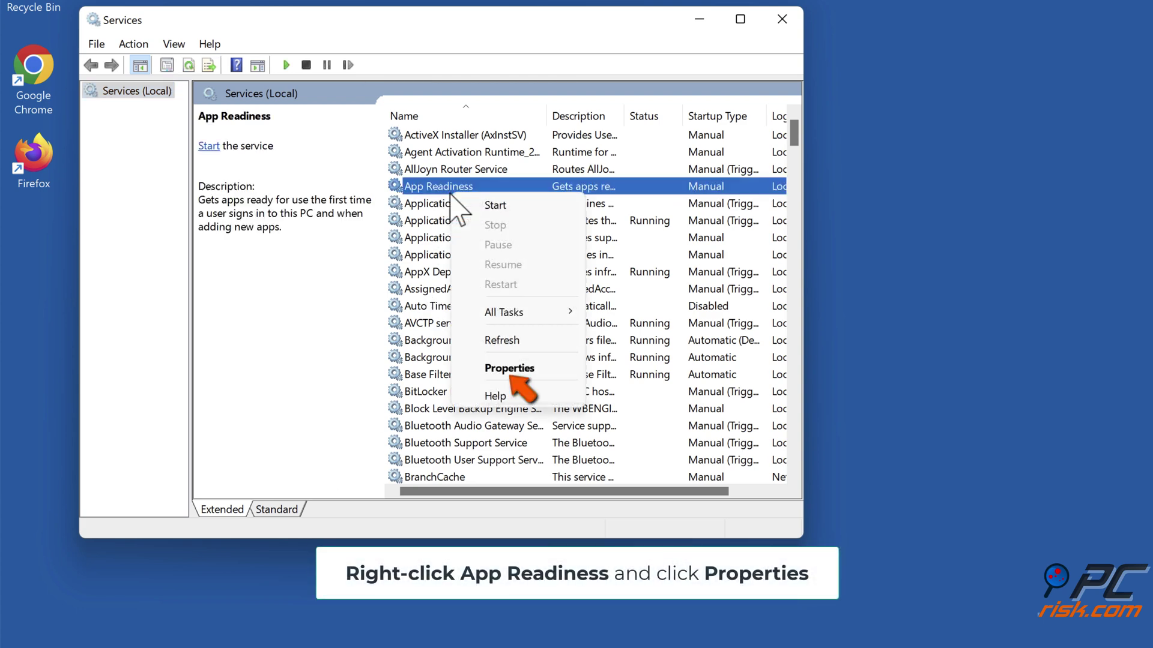
left_click(508, 369)
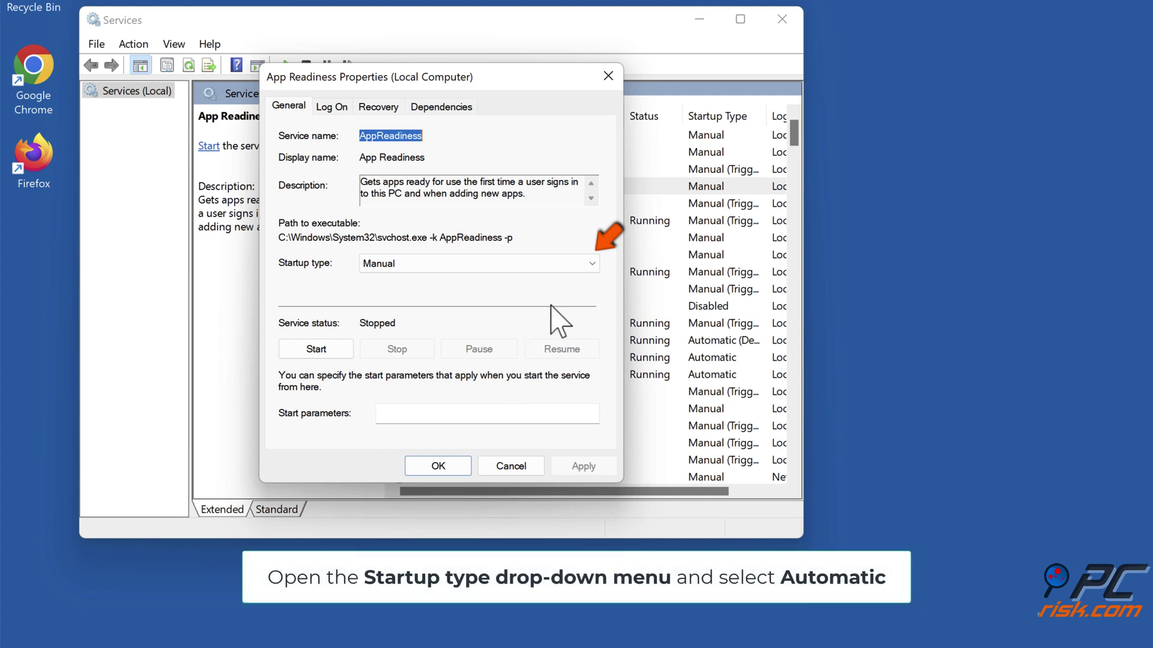
Set App Readiness startup type to Automatic, start the service, and apply the change
left_click(591, 265)
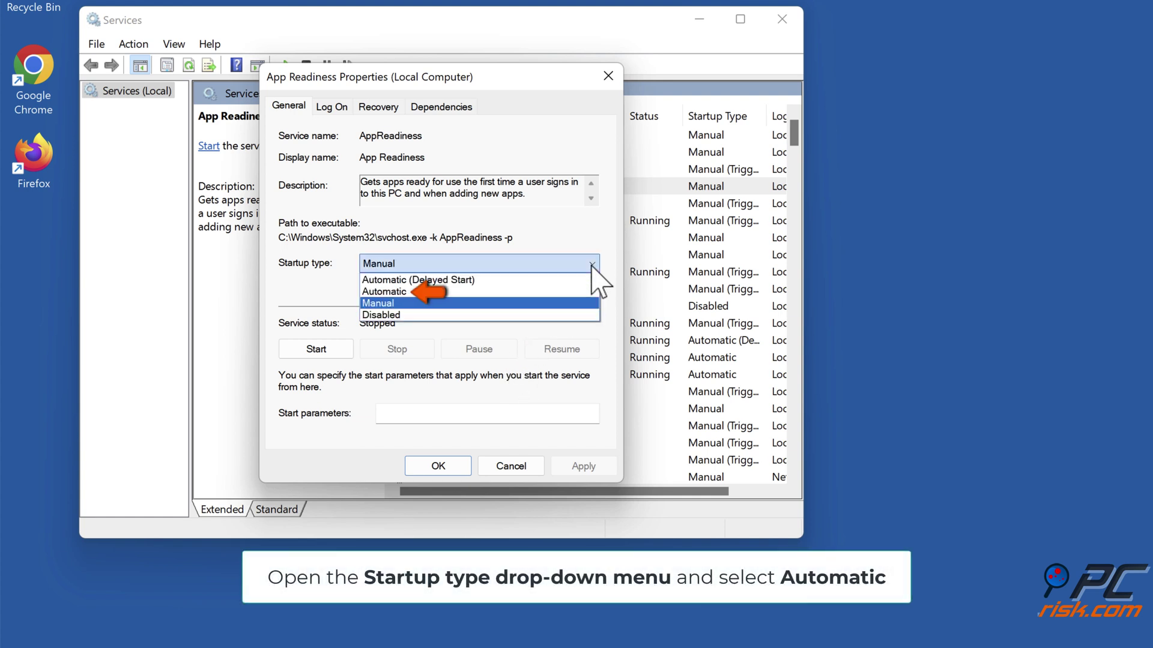
left_click(408, 292)
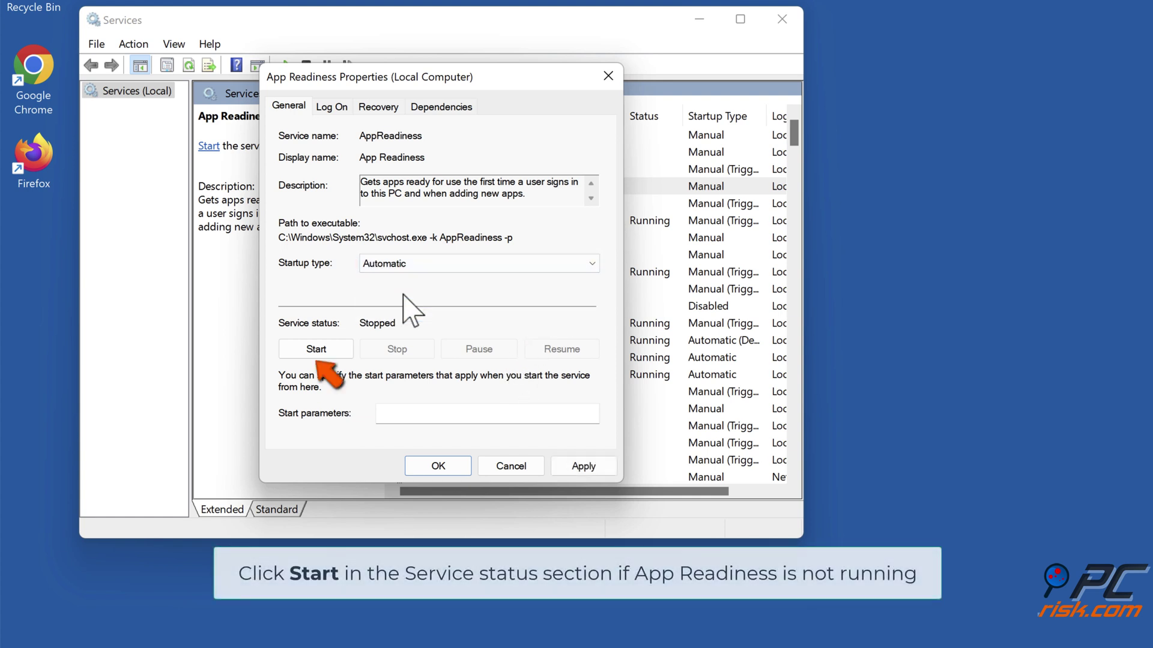
left_click(316, 350)
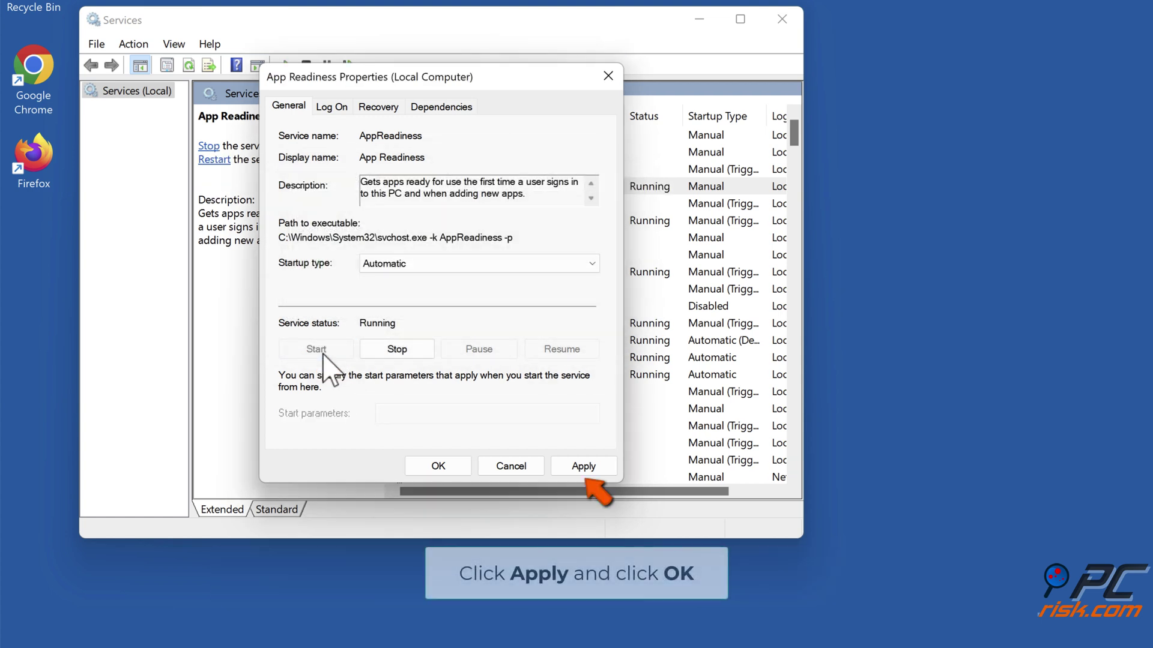
left_click(581, 472)
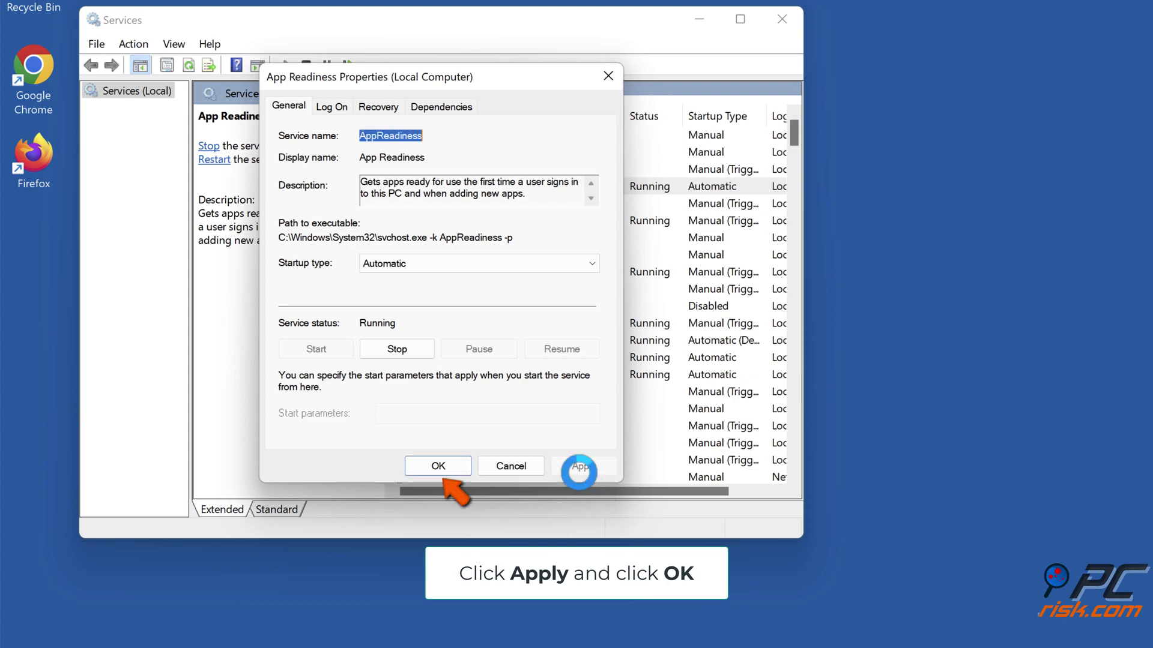
left_click(438, 467)
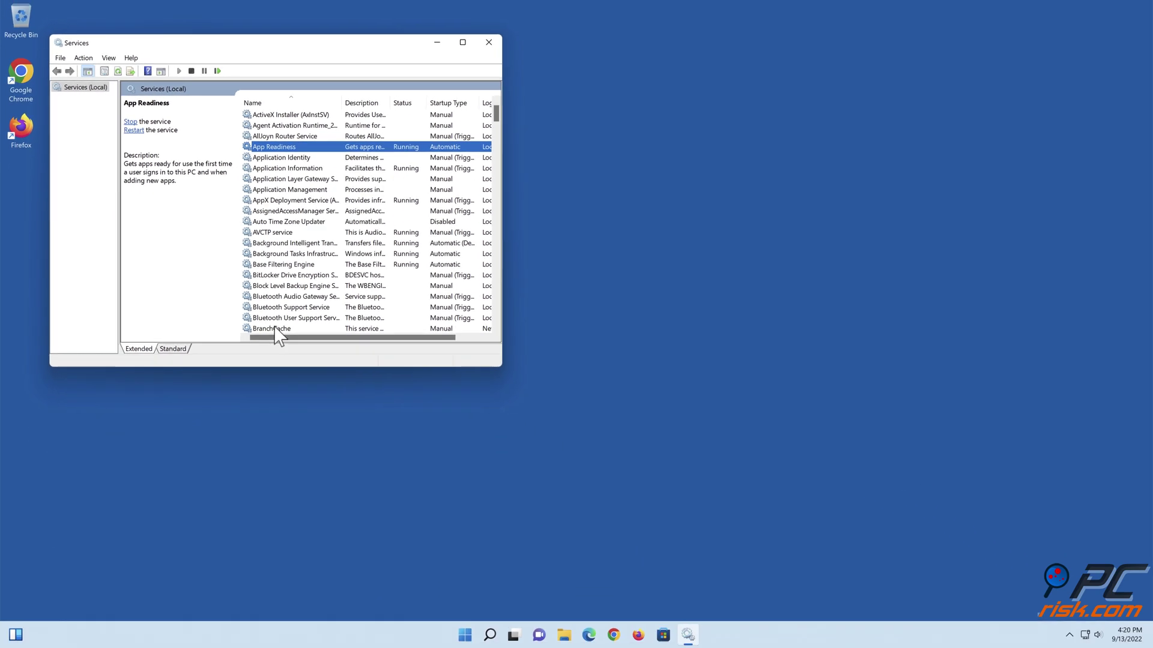
Close Services, then turn off Windows Defender Firewall for private and public networks via firewall.cpl
left_click(489, 43)
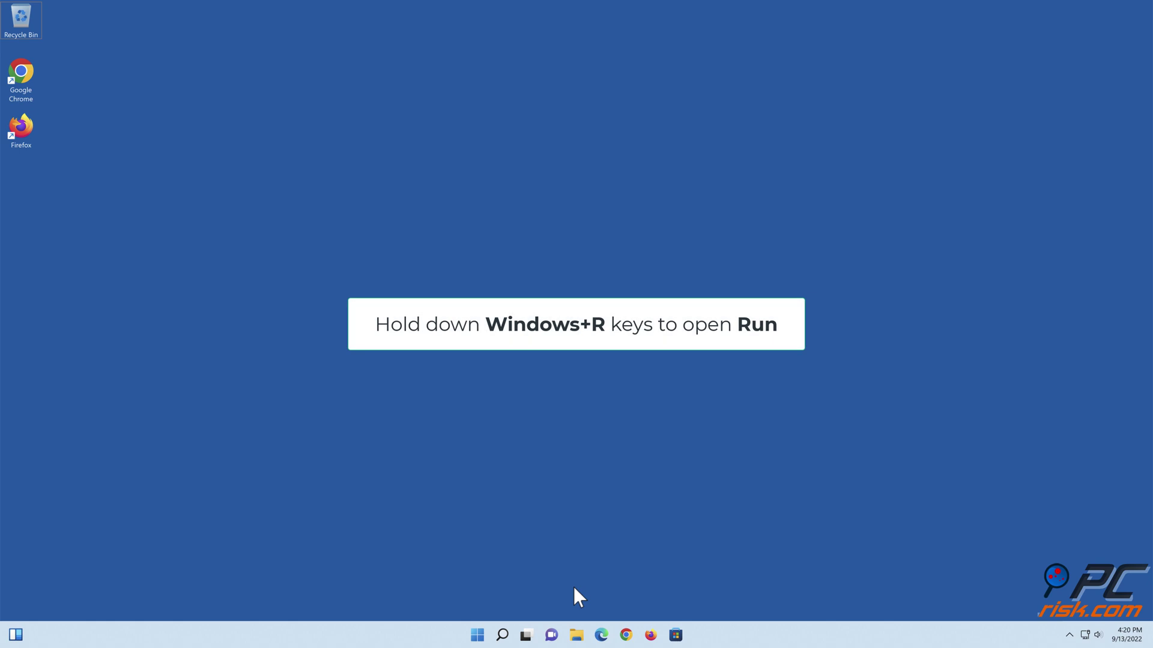
key("super+r")
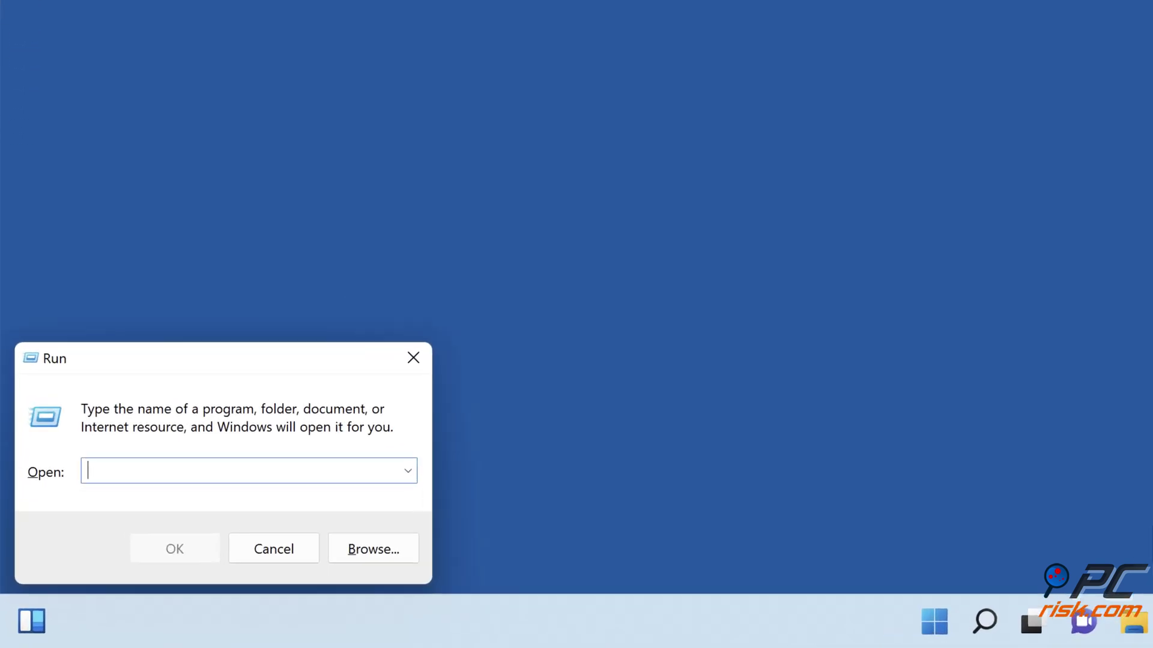
type("firewall.cpl")
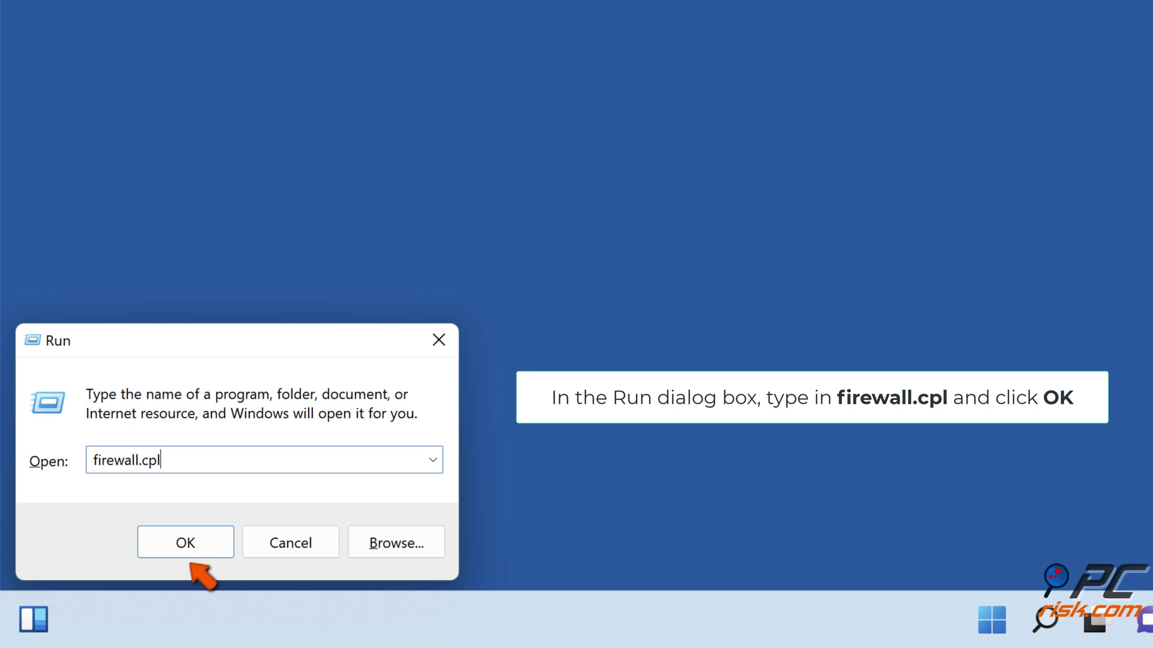
left_click(187, 543)
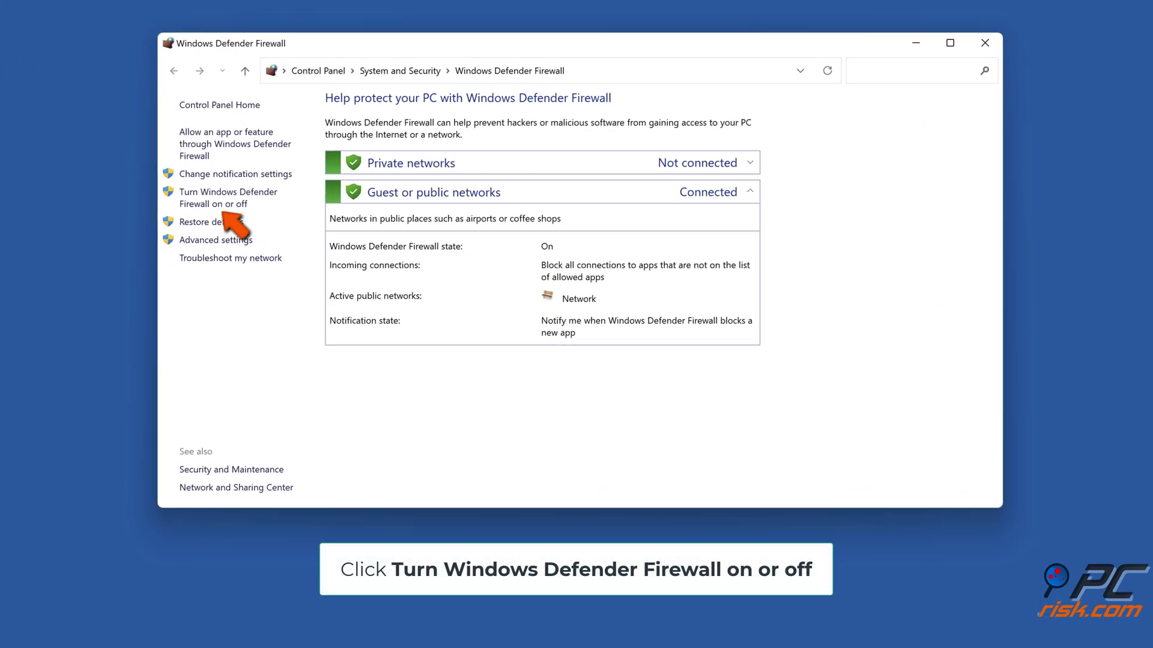
left_click(228, 205)
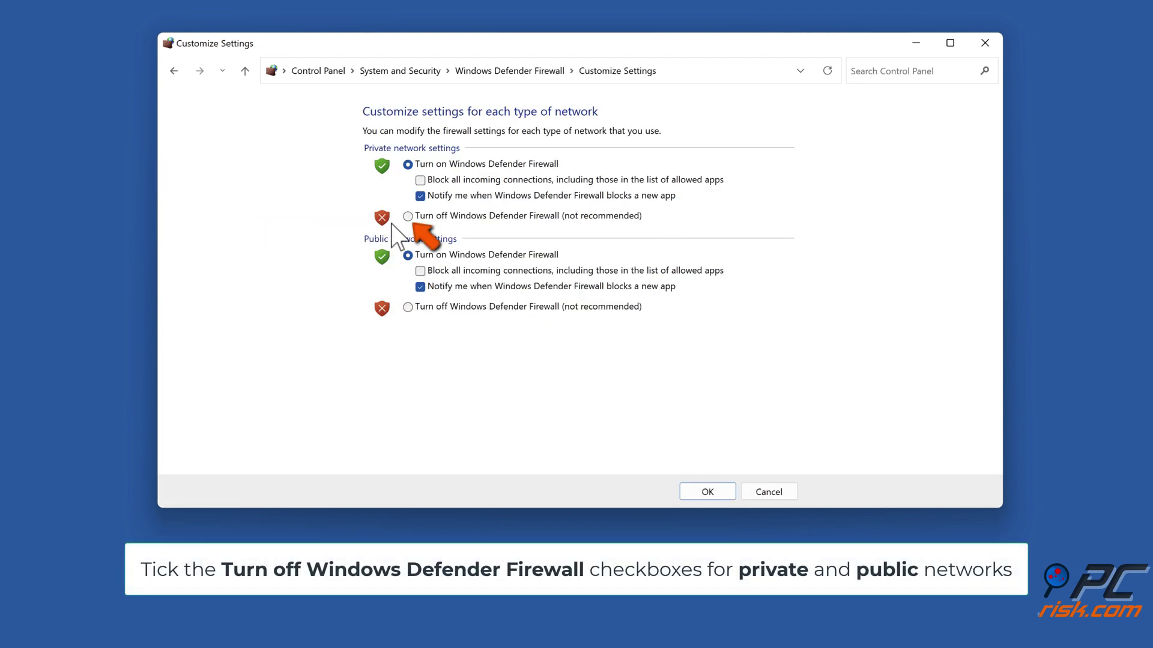
left_click(408, 217)
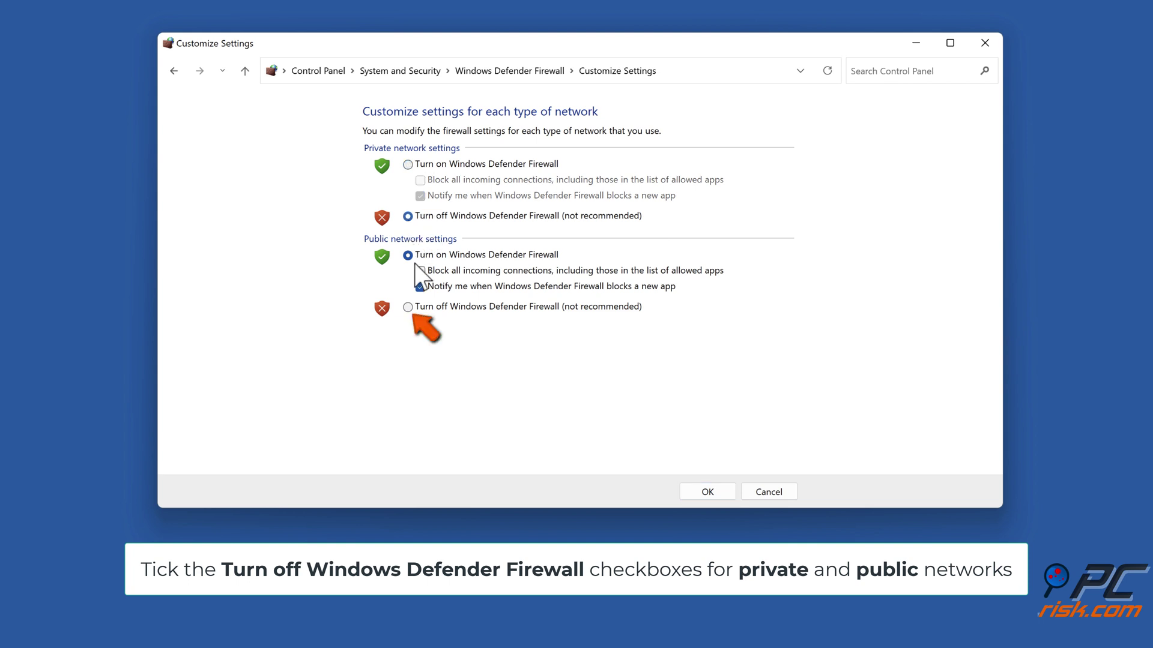
left_click(409, 307)
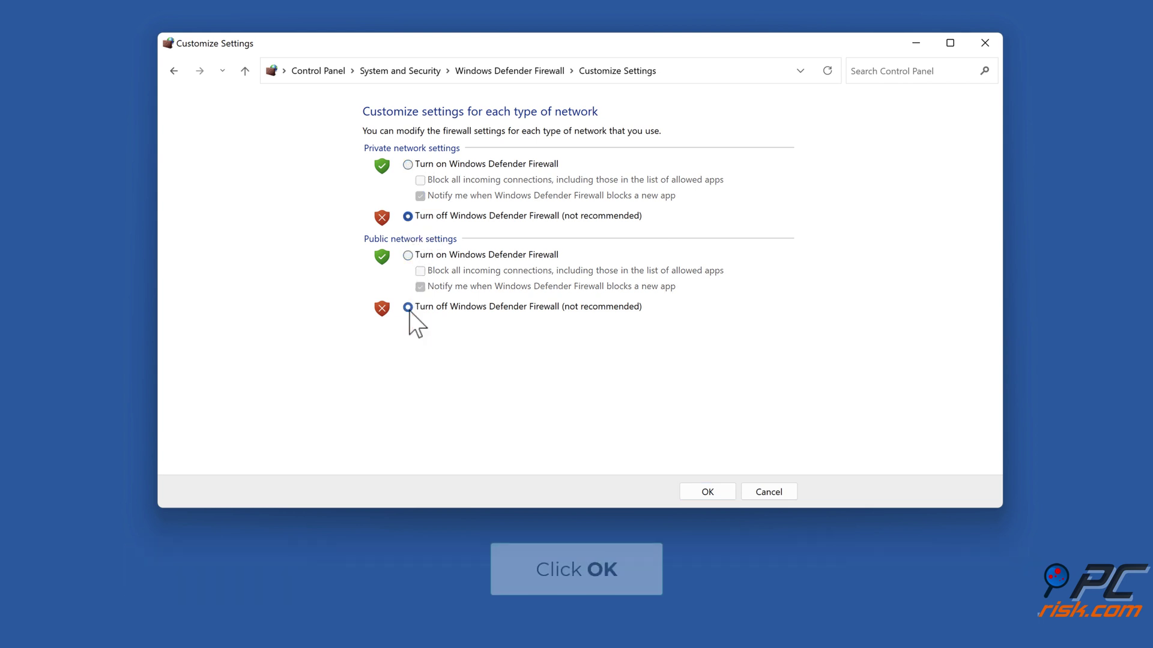
left_click(703, 491)
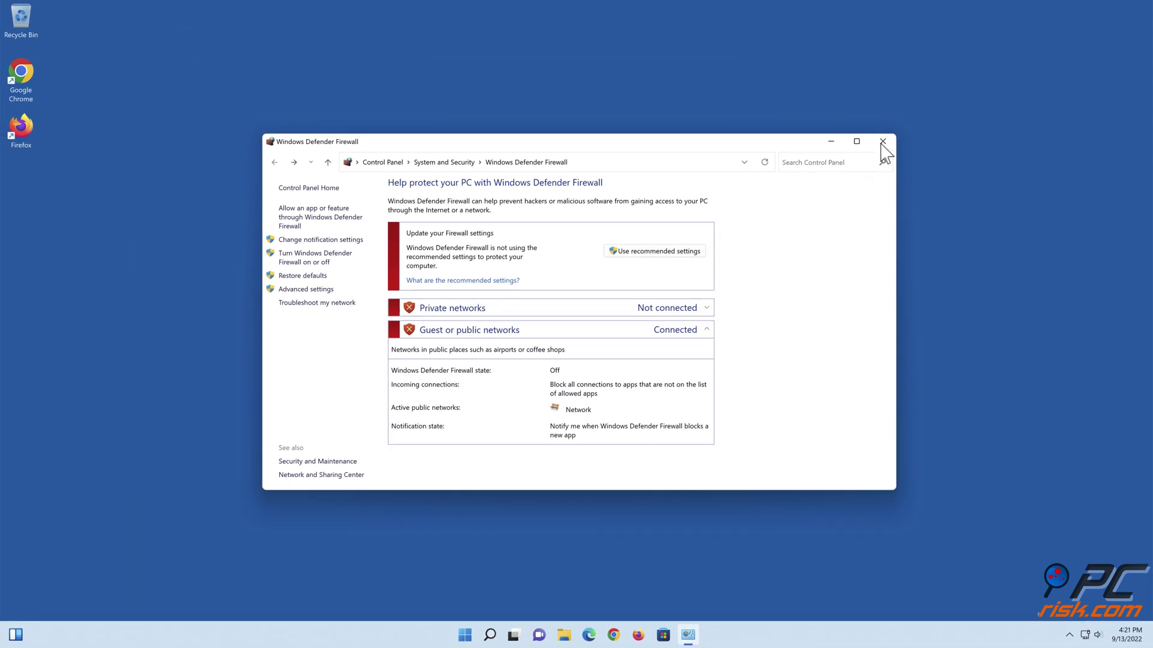
left_click(882, 142)
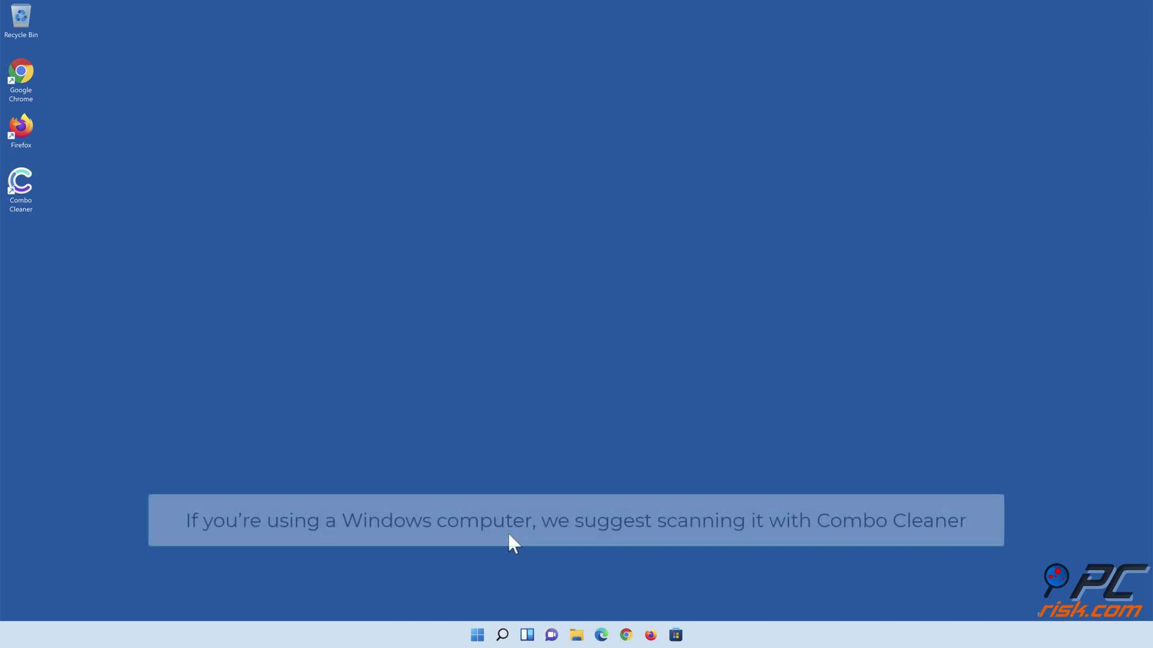
Launch Combo Cleaner, run a quick scan, and move all detected threats to quarantine
double_click(30, 204)
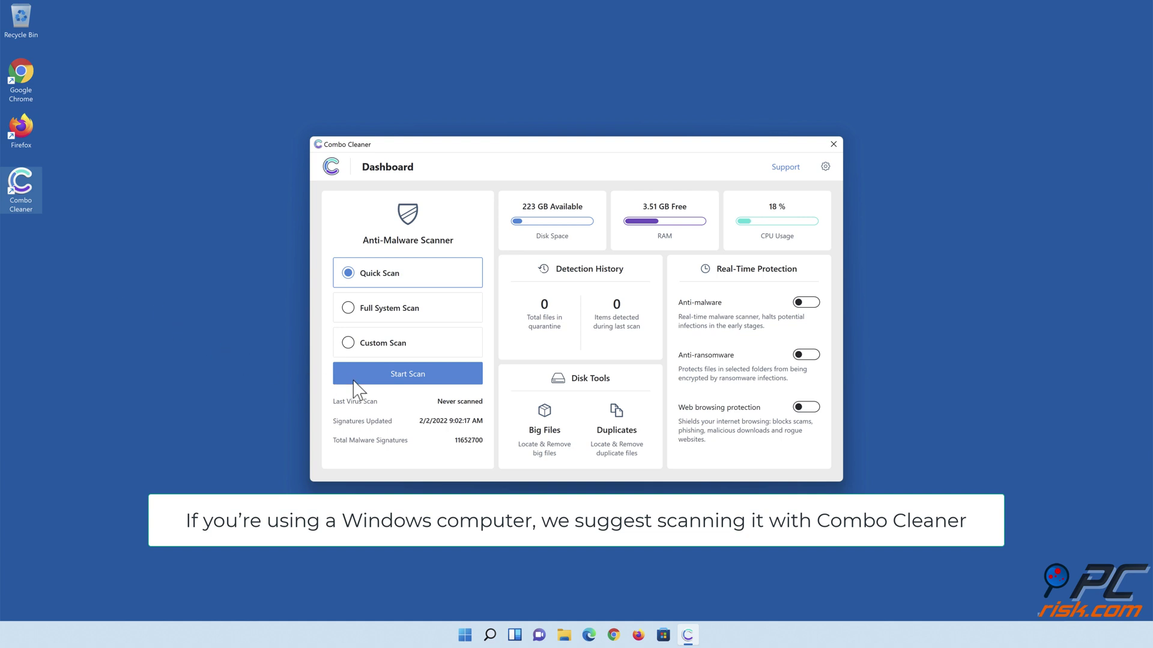
left_click(408, 383)
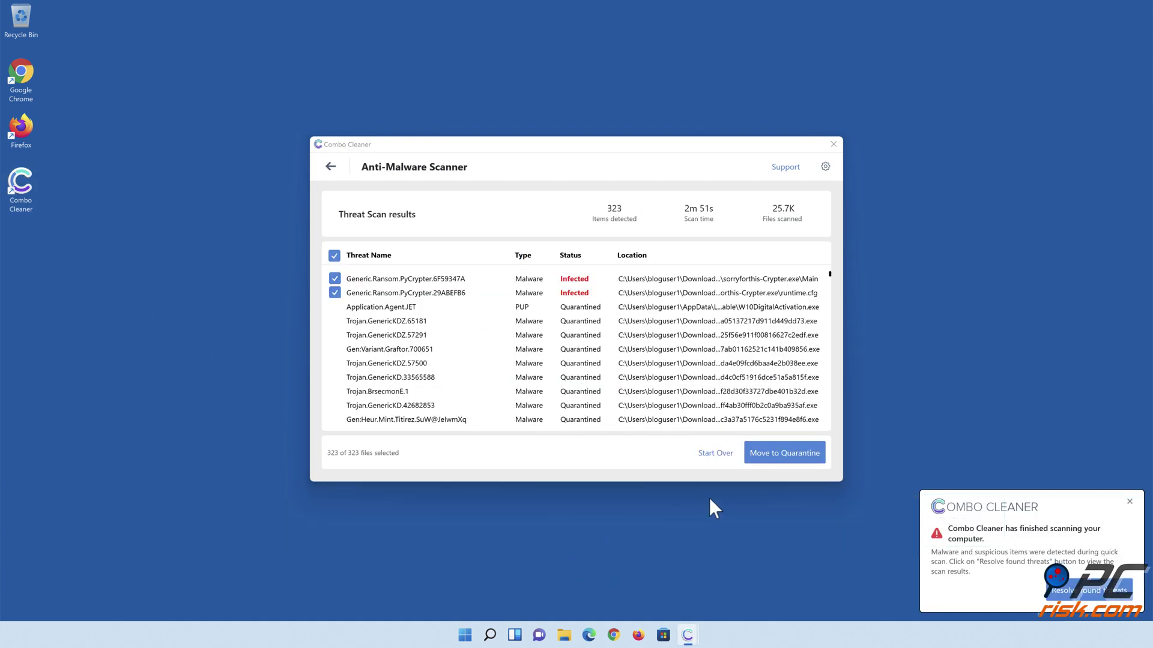
left_click(782, 455)
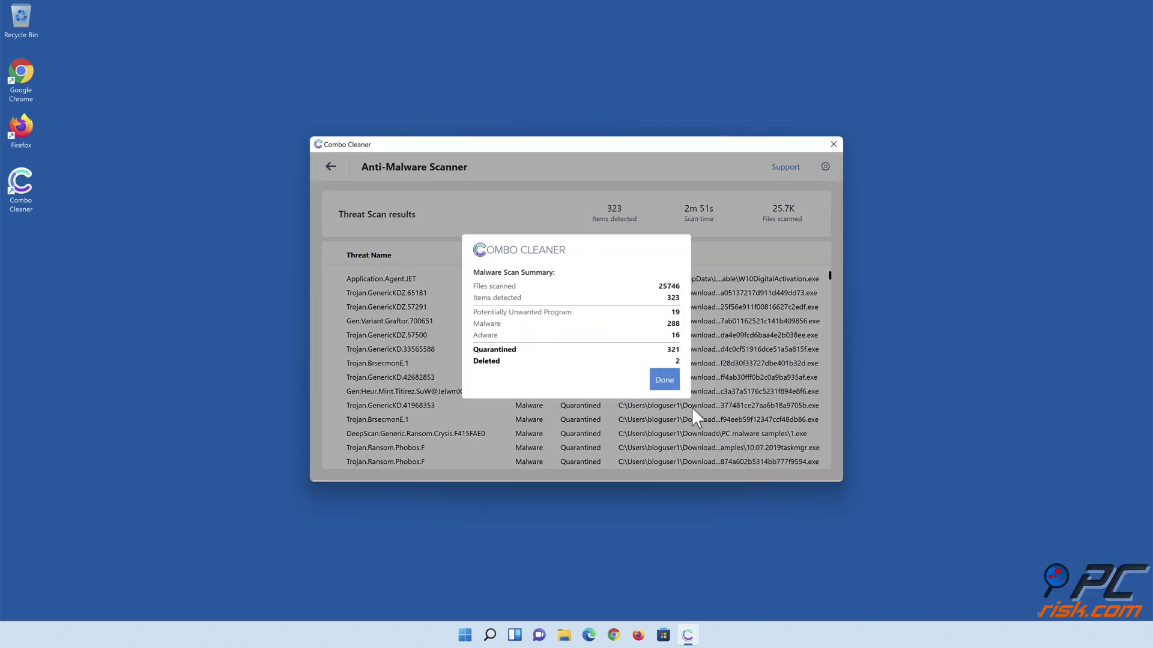
left_click(664, 381)
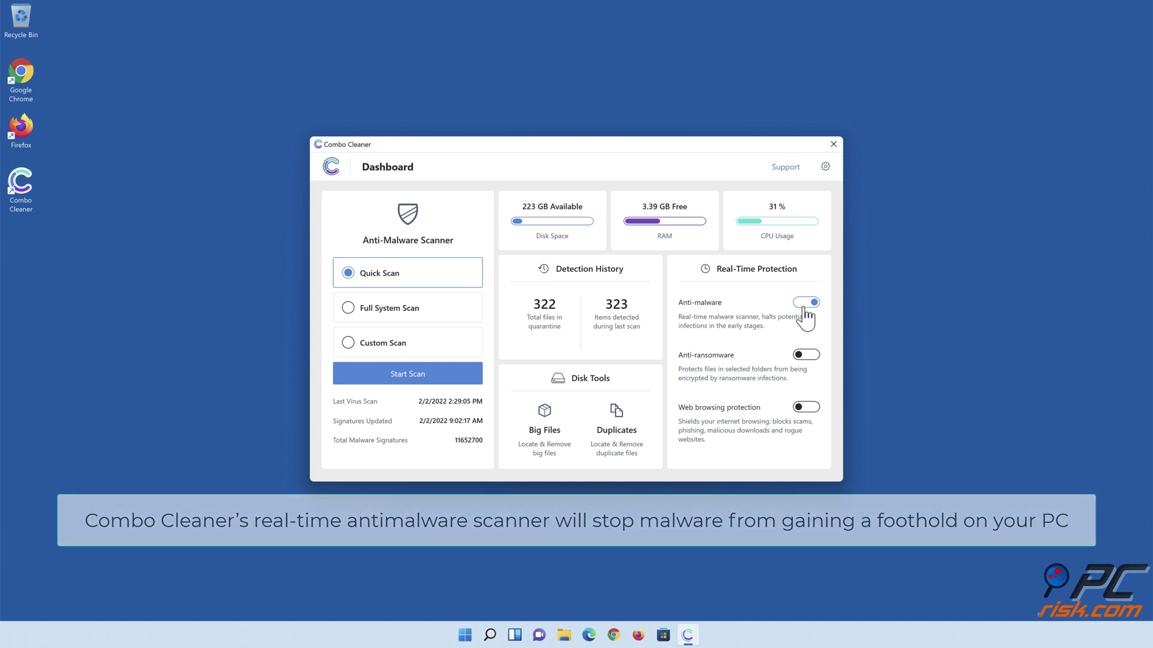
Add the Libraries > Documents folder to anti-ransomware protection and return to the dashboard
left_click(807, 357)
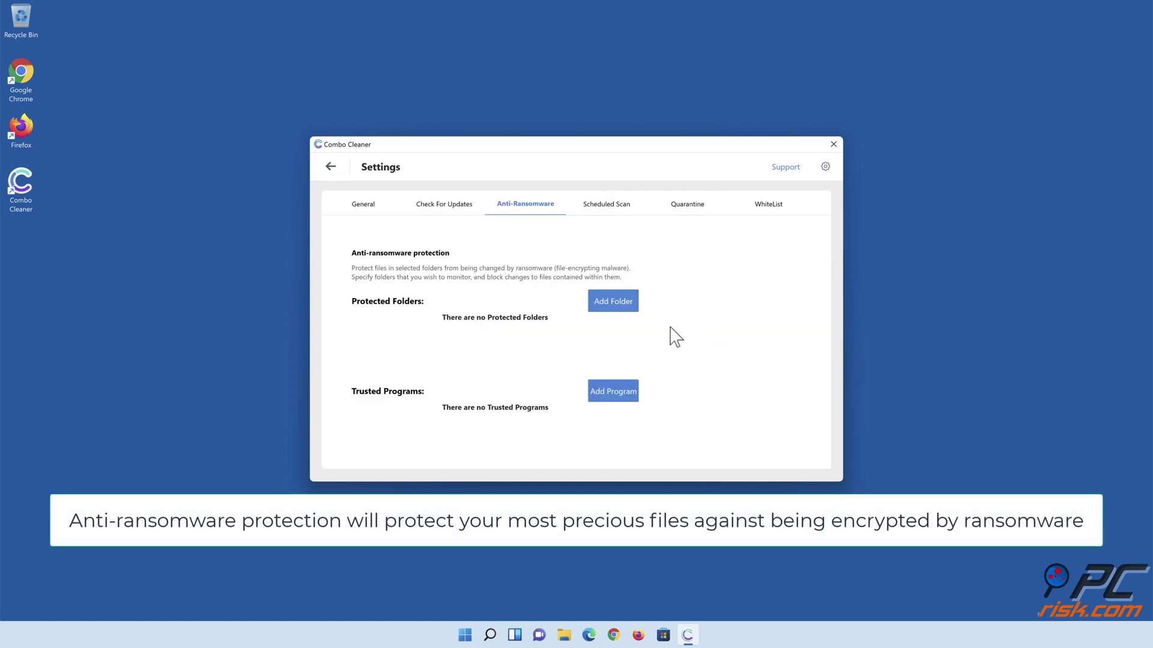
left_click(615, 307)
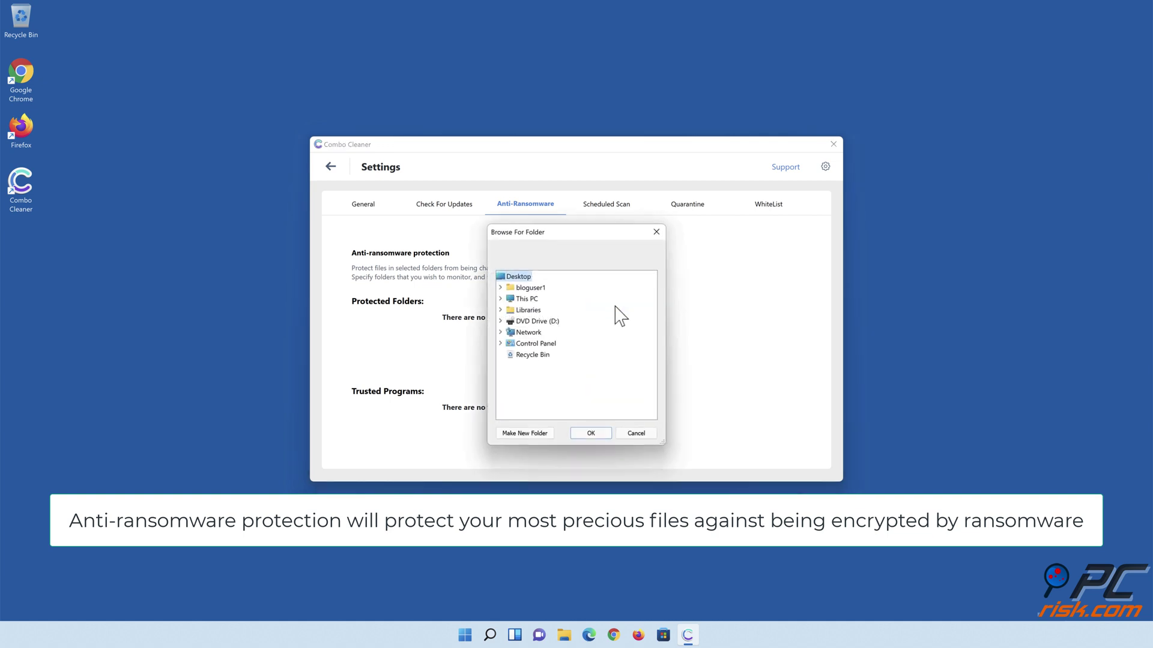
left_click(499, 310)
left_click(510, 333)
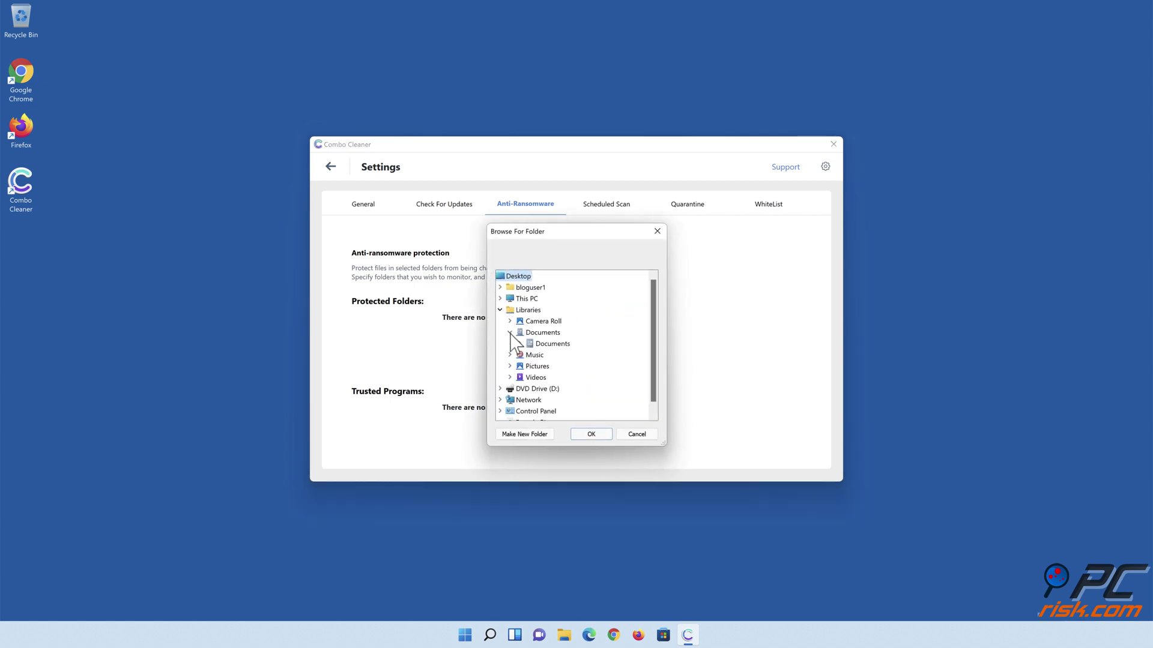
left_click(550, 343)
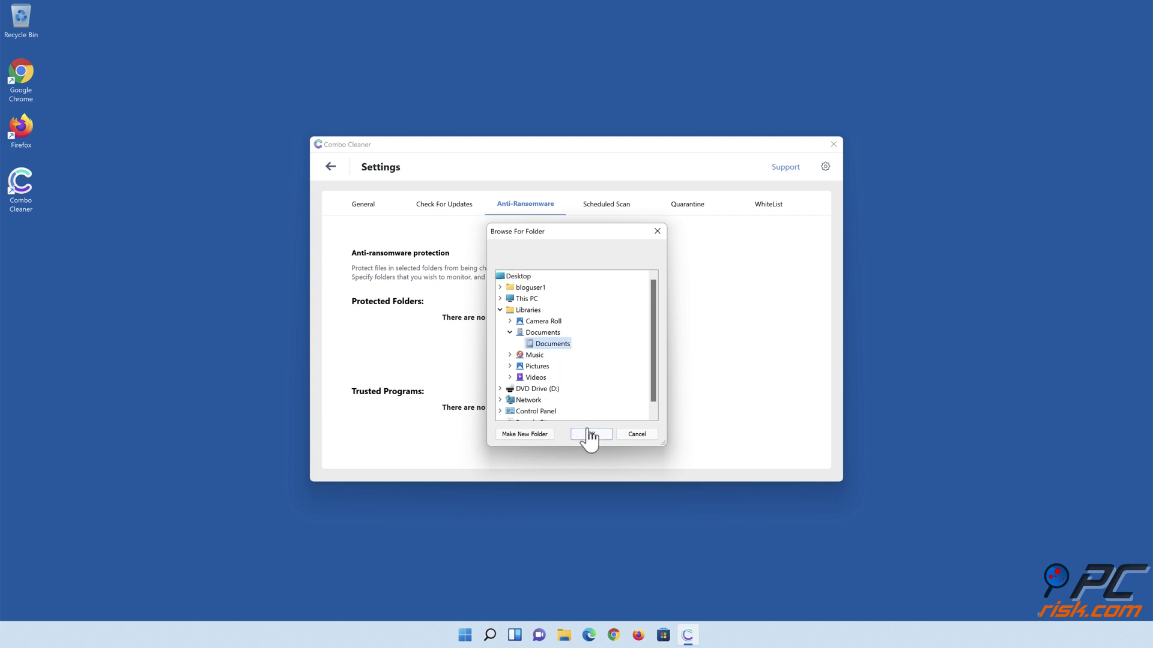
left_click(591, 435)
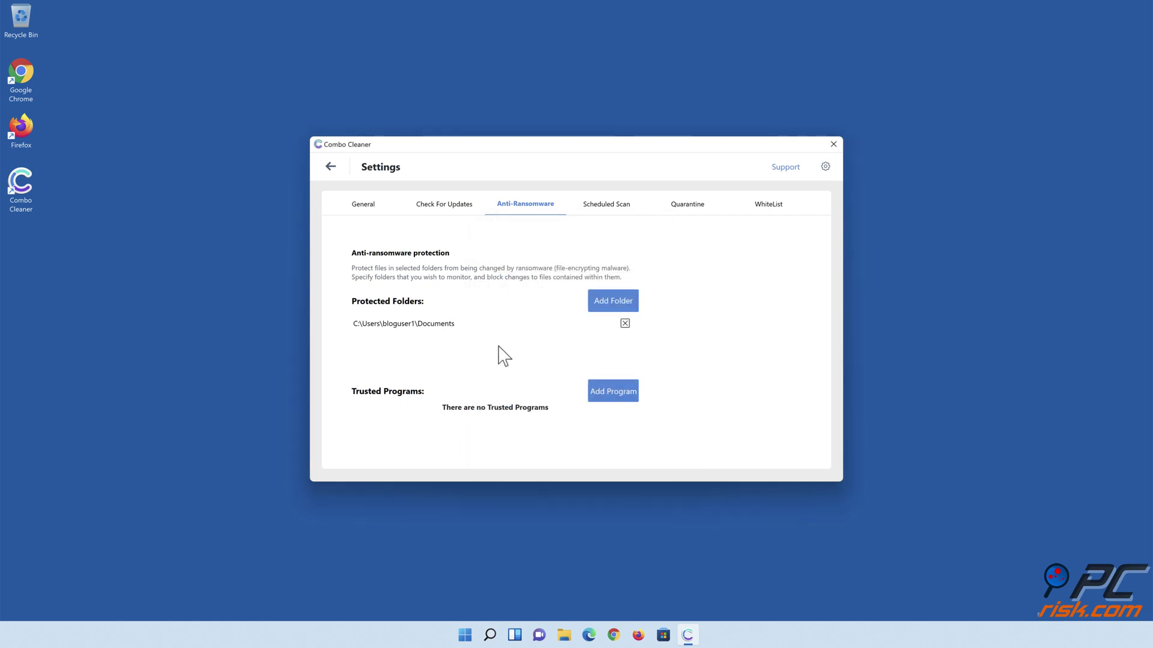
left_click(331, 167)
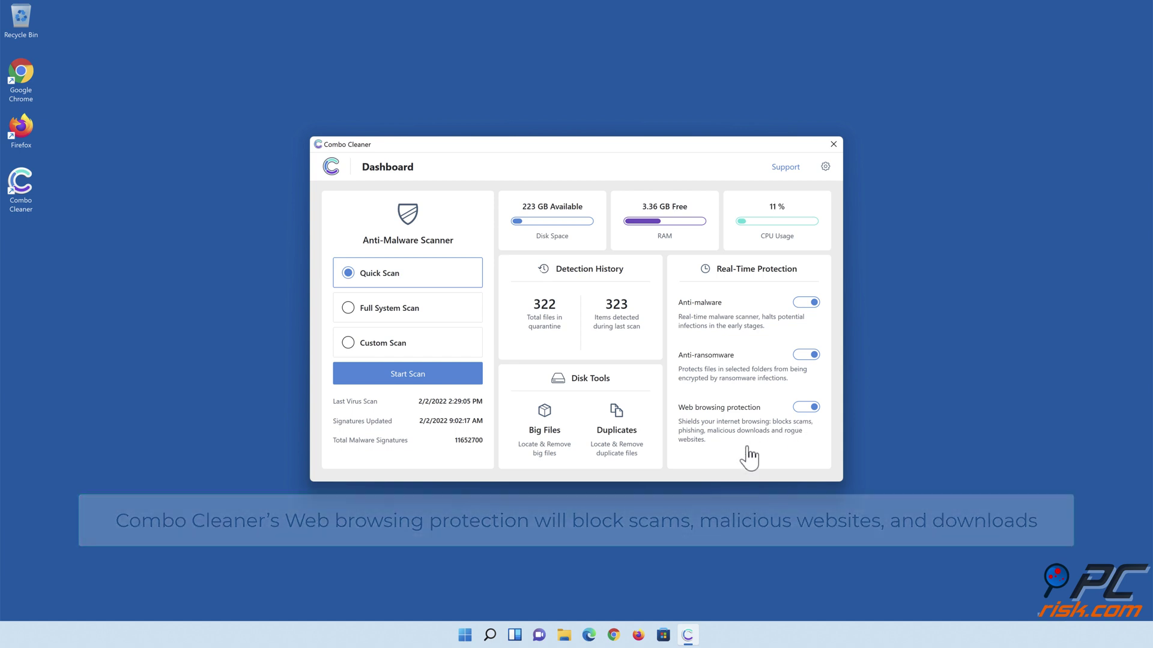
Close the Combo Cleaner window, leaving just the desktop
left_click(585, 568)
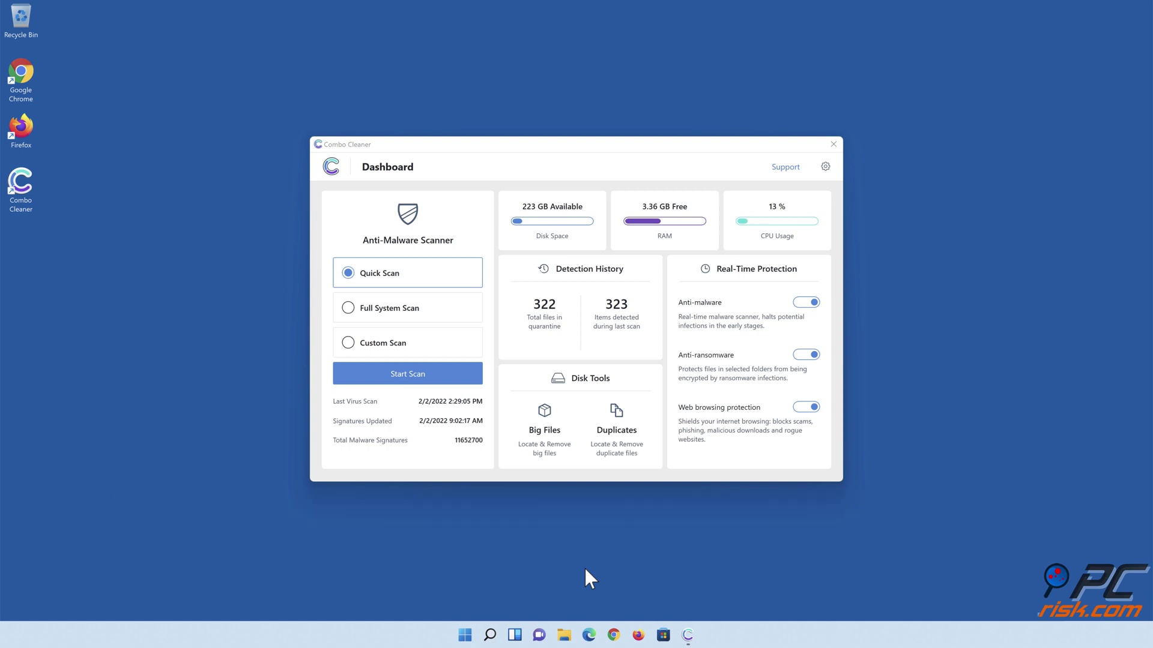
left_click(834, 144)
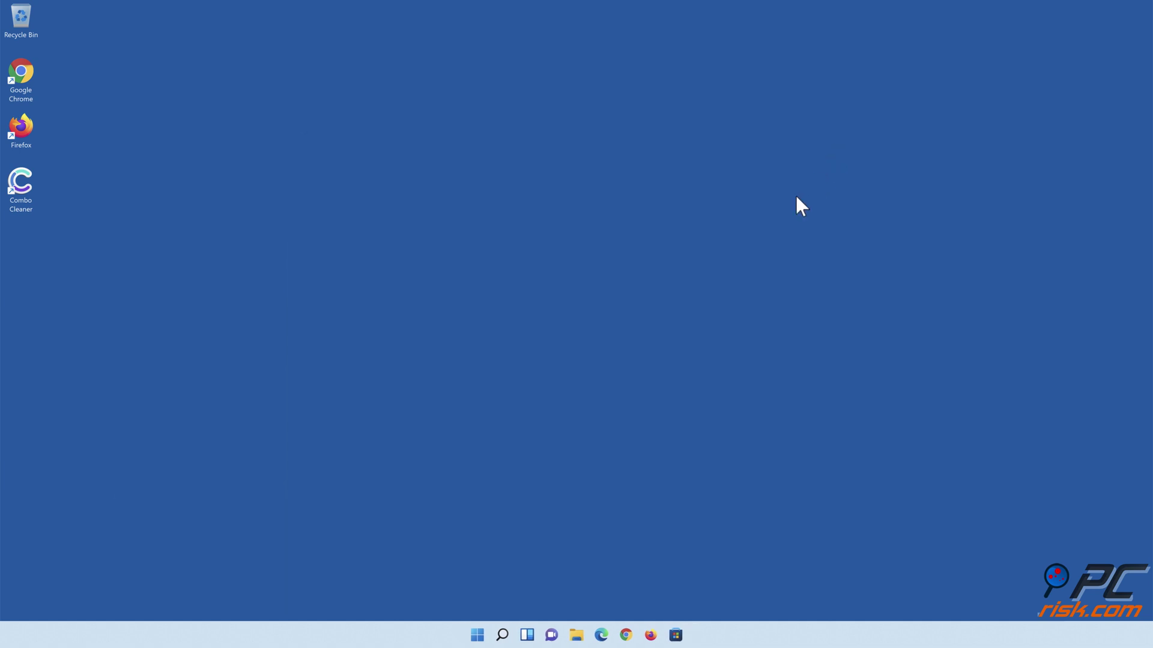